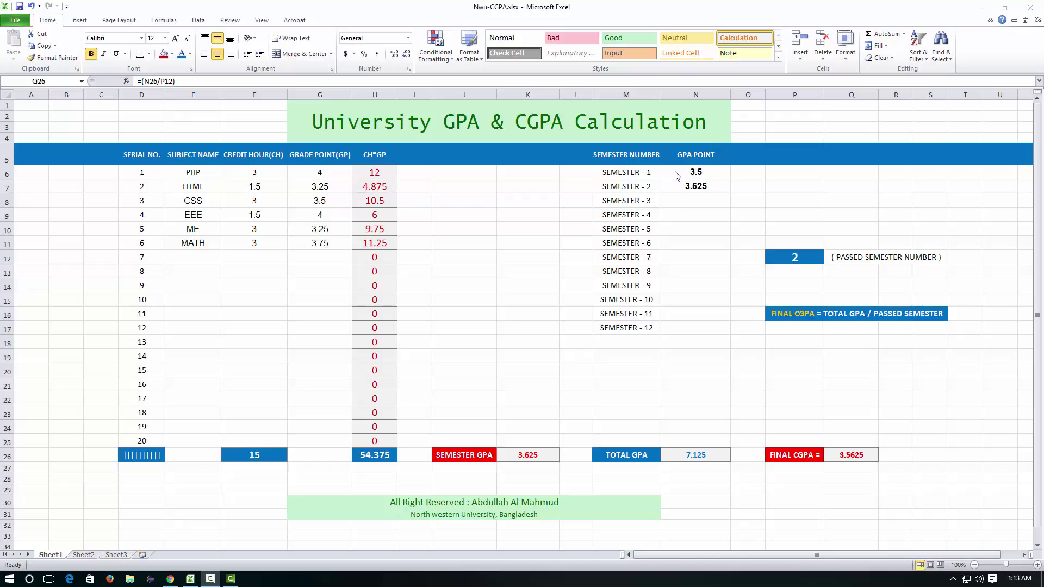
{"action": "left_click", "coordinate": [639, 172]}
{"action": "left_click", "coordinate": [694, 173]}
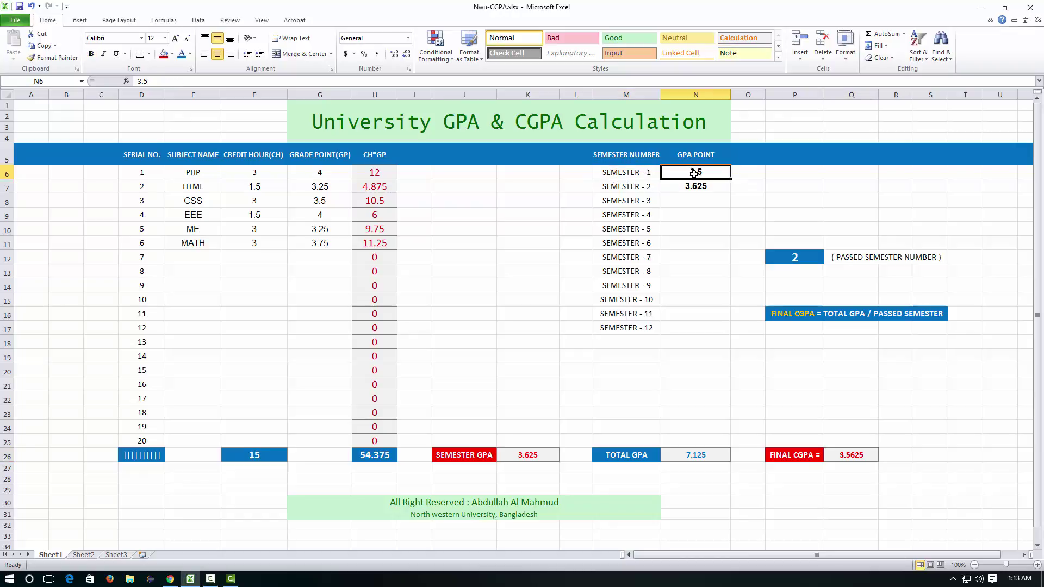
{"action": "left_click", "coordinate": [655, 185]}
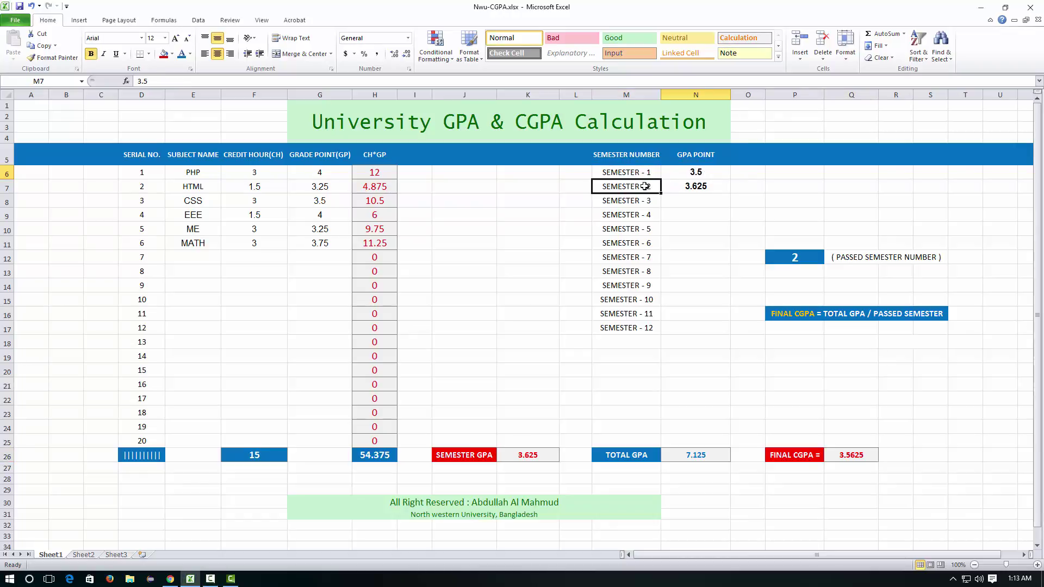
{"action": "left_click", "coordinate": [698, 187]}
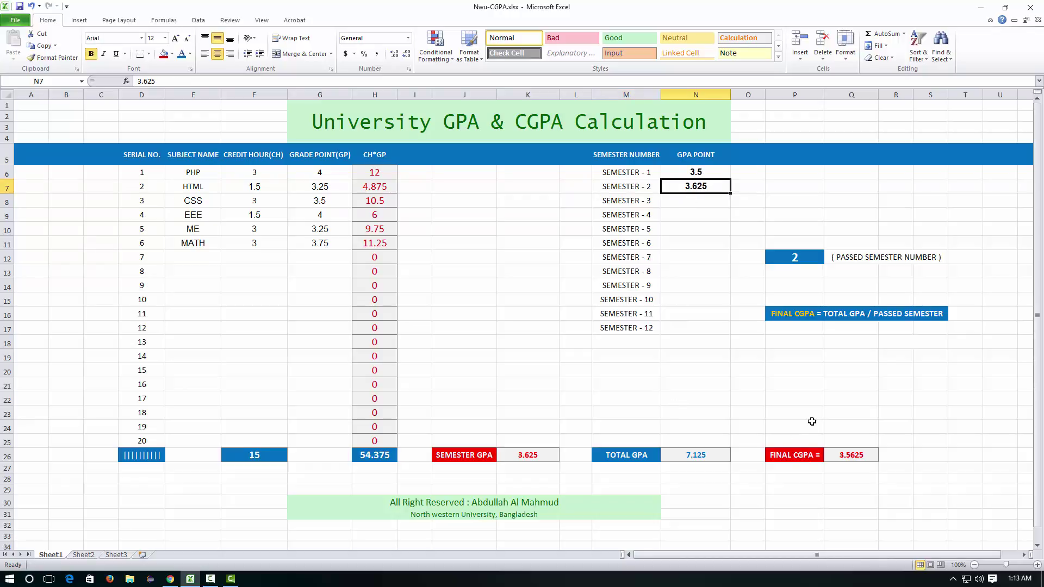
{"action": "left_click", "coordinate": [795, 456]}
{"action": "left_click", "coordinate": [860, 459]}
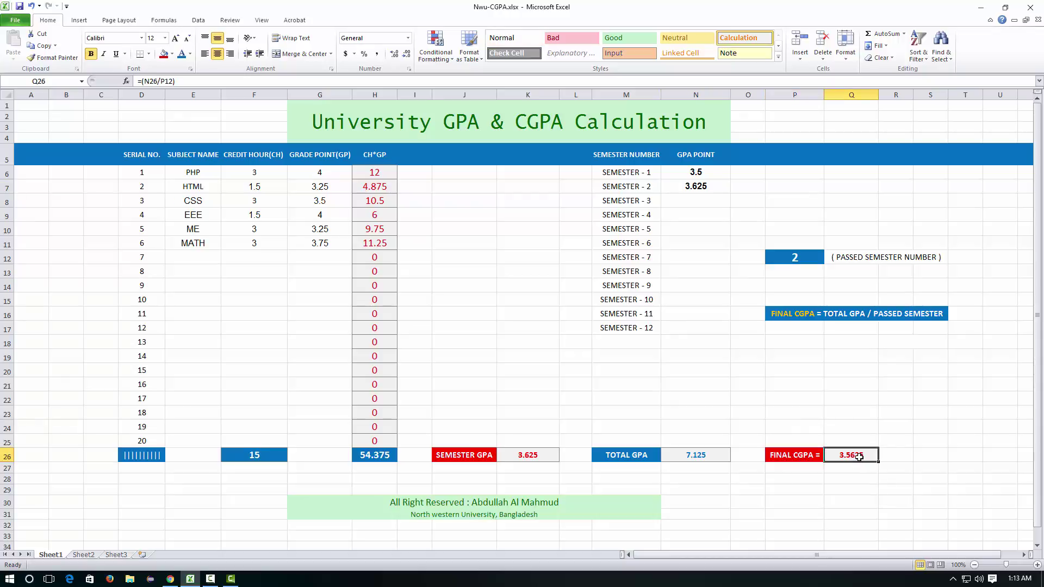
{"action": "left_click", "coordinate": [696, 173]}
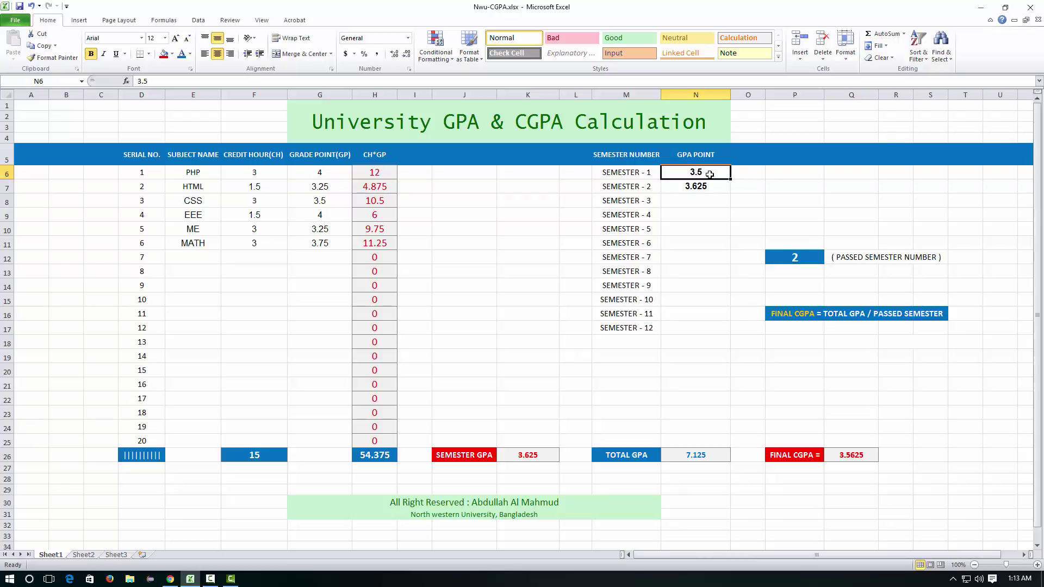
{"action": "left_click", "coordinate": [695, 187]}
{"action": "type", "text": "3.625"}
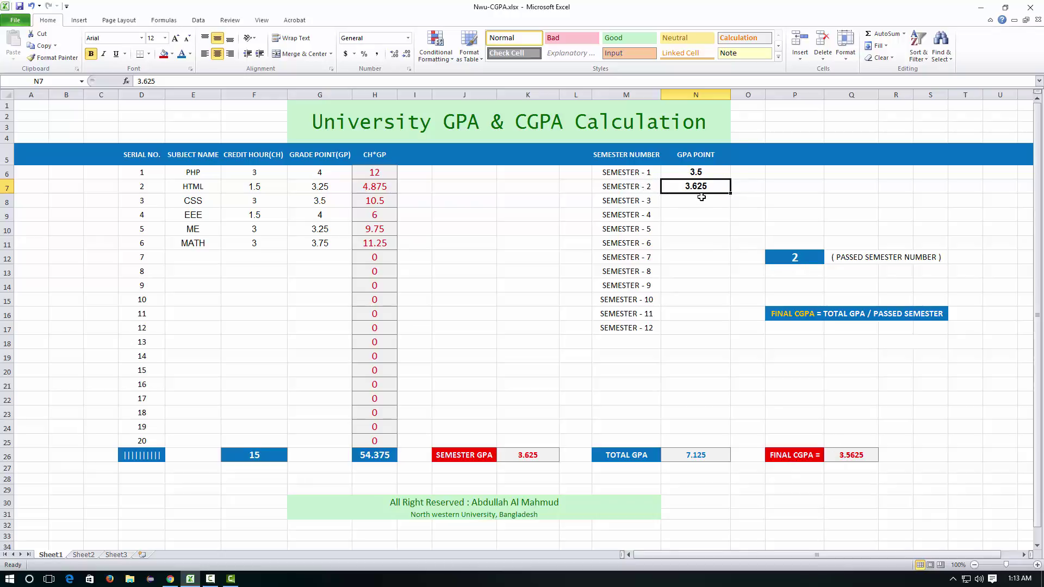
{"action": "left_click", "coordinate": [341, 248]}
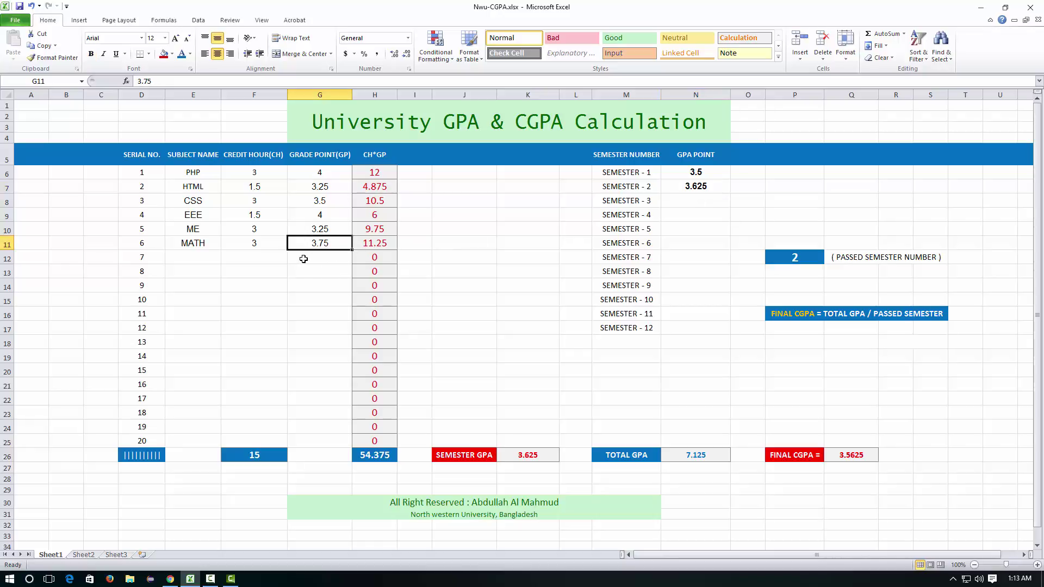
{"action": "left_click", "coordinate": [315, 255]}
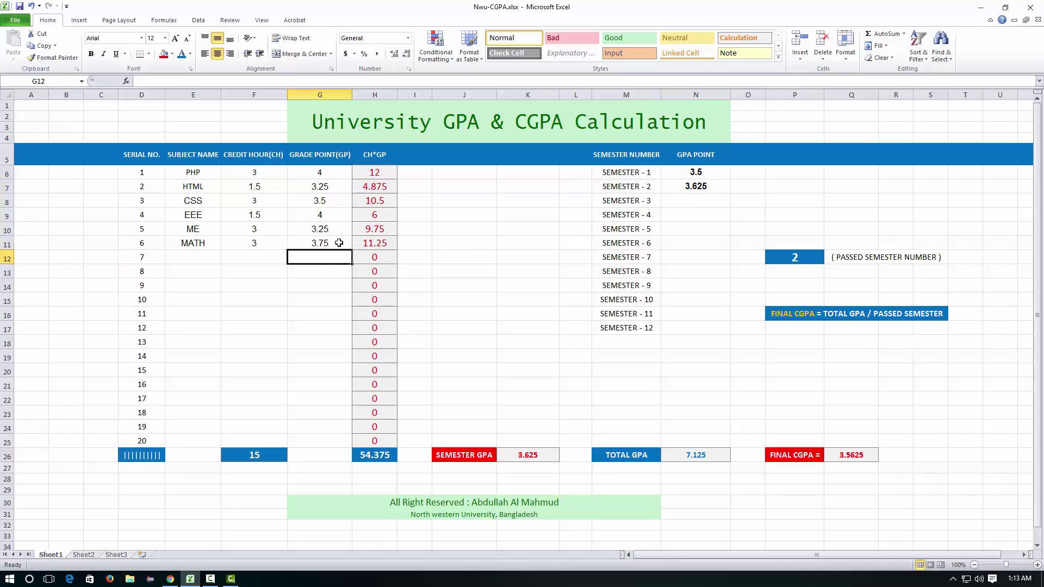
Step: Clear the old subjects, credit hours and grade points, and both recorded semester GPAs
{"action": "left_click_drag", "start_coordinate": [339, 243], "coordinate": [195, 172]}
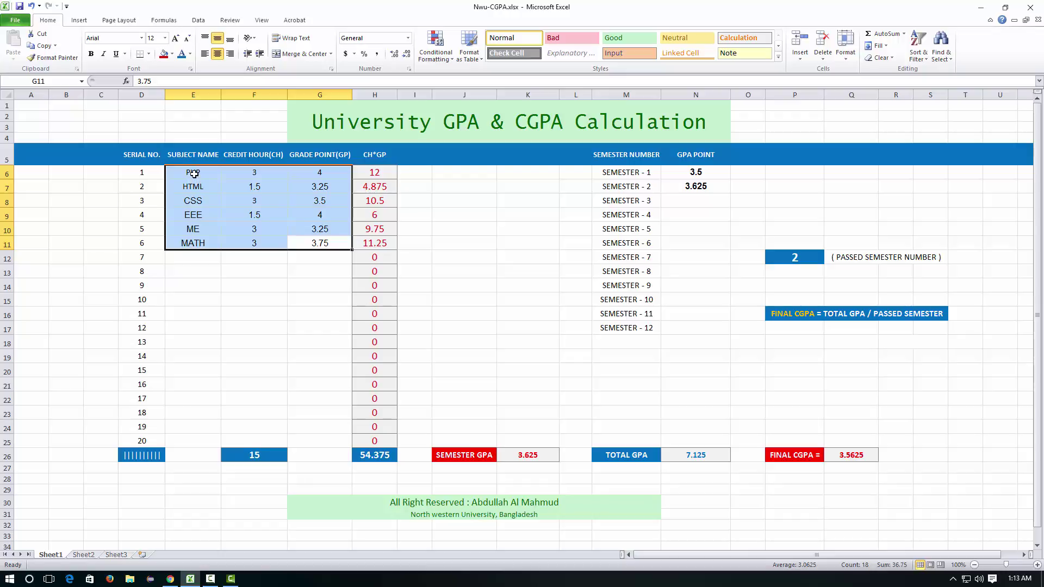
{"action": "key", "text": "Delete"}
{"action": "left_click_drag", "start_coordinate": [710, 194], "coordinate": [685, 176]}
{"action": "key", "text": "Delete"}
Step: Enter the subjects C, C++, C LAB, JAVA, ENGLISH and SOCIOLOGY down column E
{"action": "left_click", "coordinate": [191, 174]}
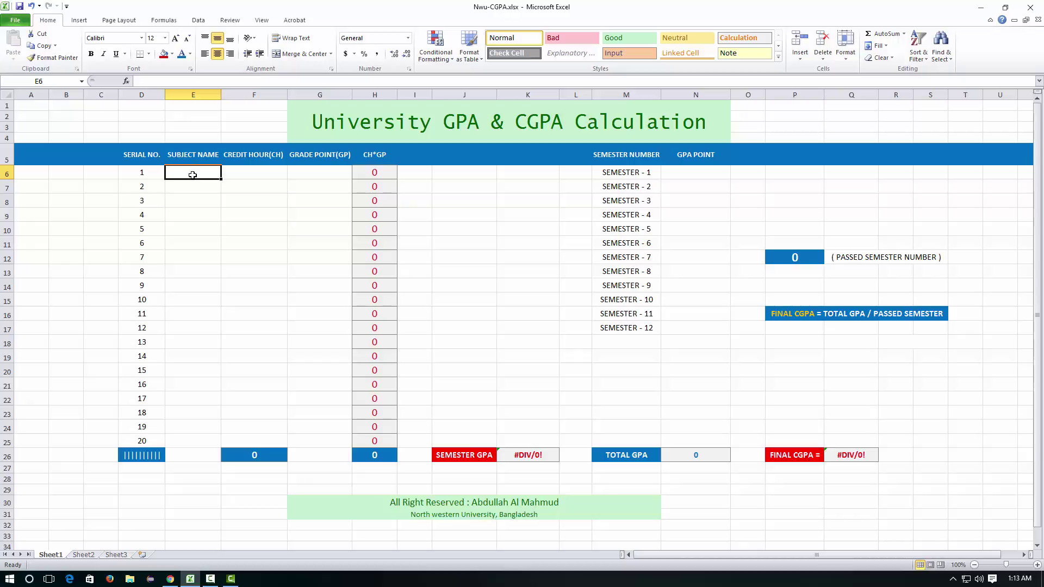
{"action": "type", "text": "C"}
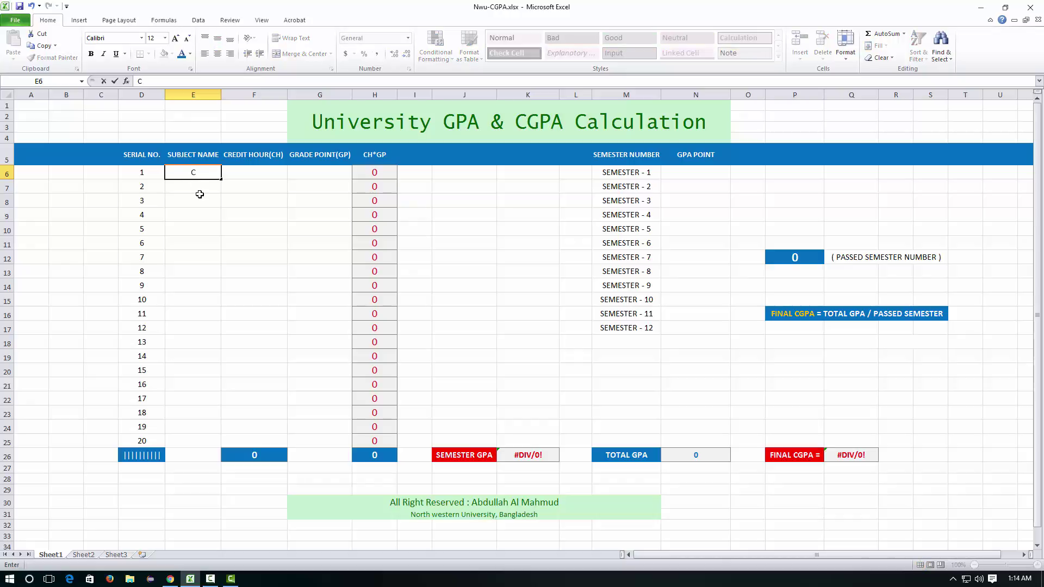
{"action": "key", "text": "Return"}
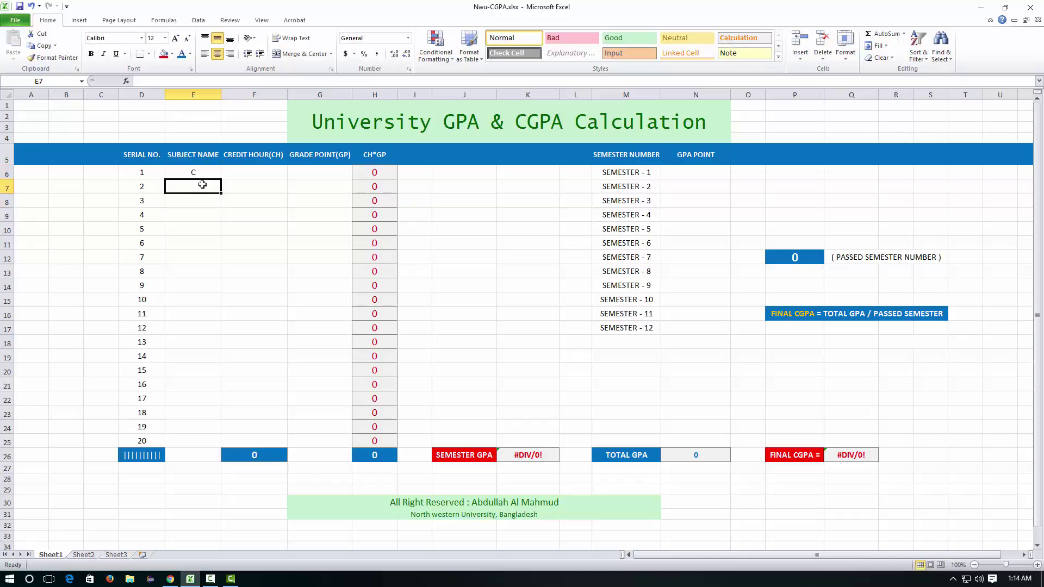
{"action": "type", "text": "C++"}
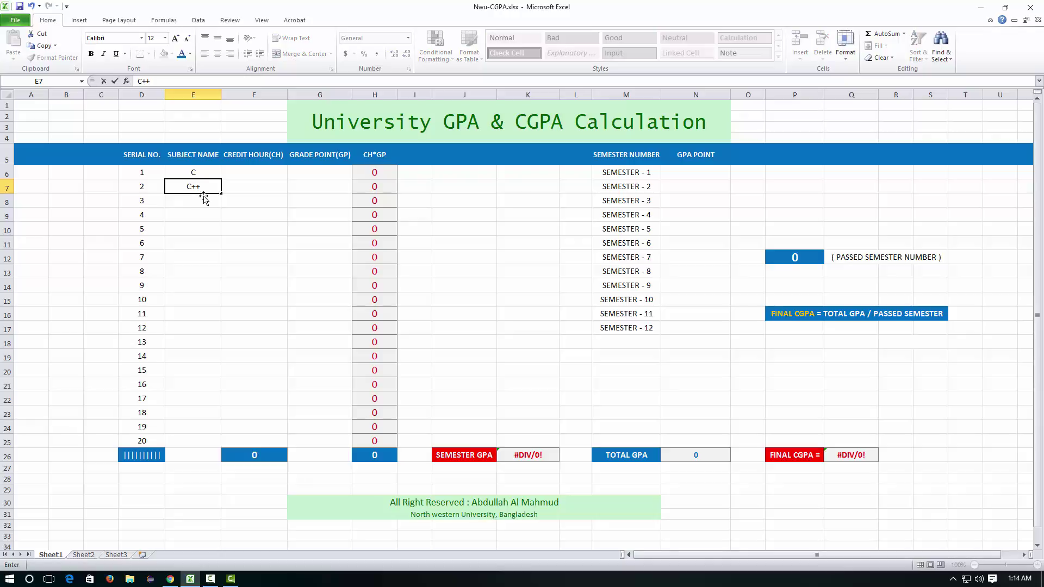
{"action": "key", "text": "Return"}
{"action": "type", "text": "C LAB"}
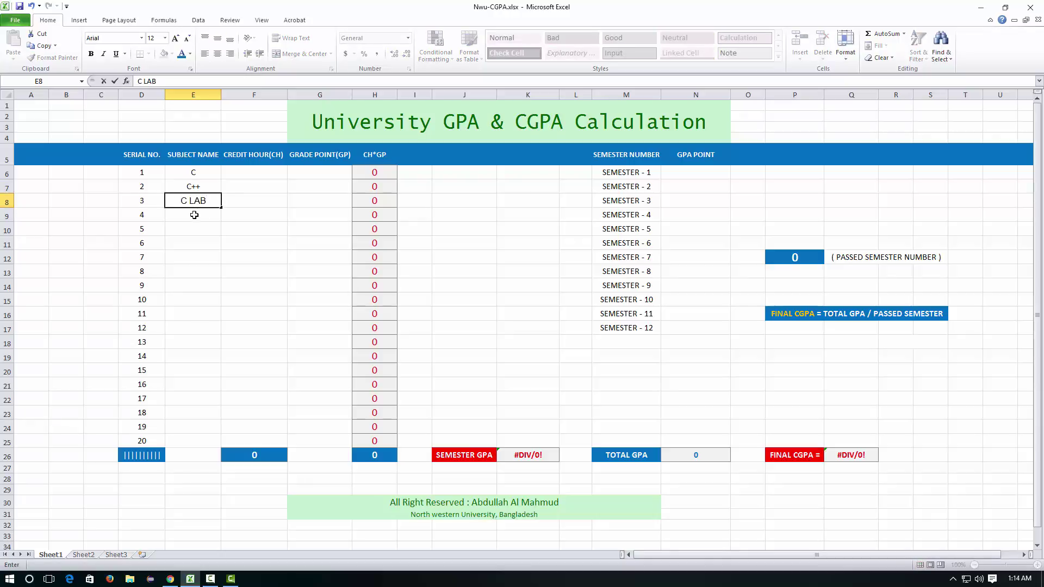
{"action": "key", "text": "Return"}
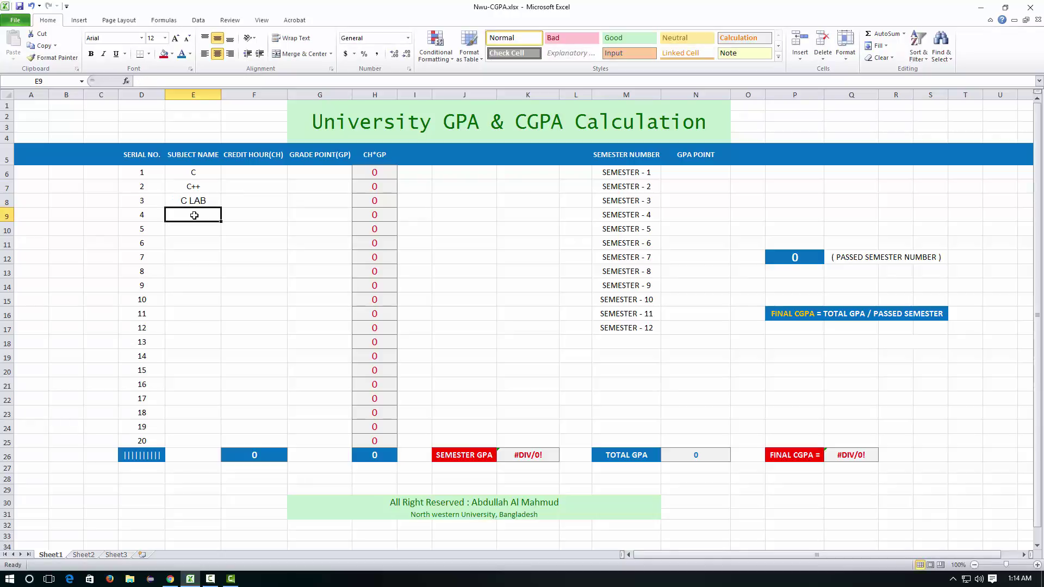
{"action": "type", "text": "JAVA"}
{"action": "key", "text": "Return"}
{"action": "type", "text": "E"}
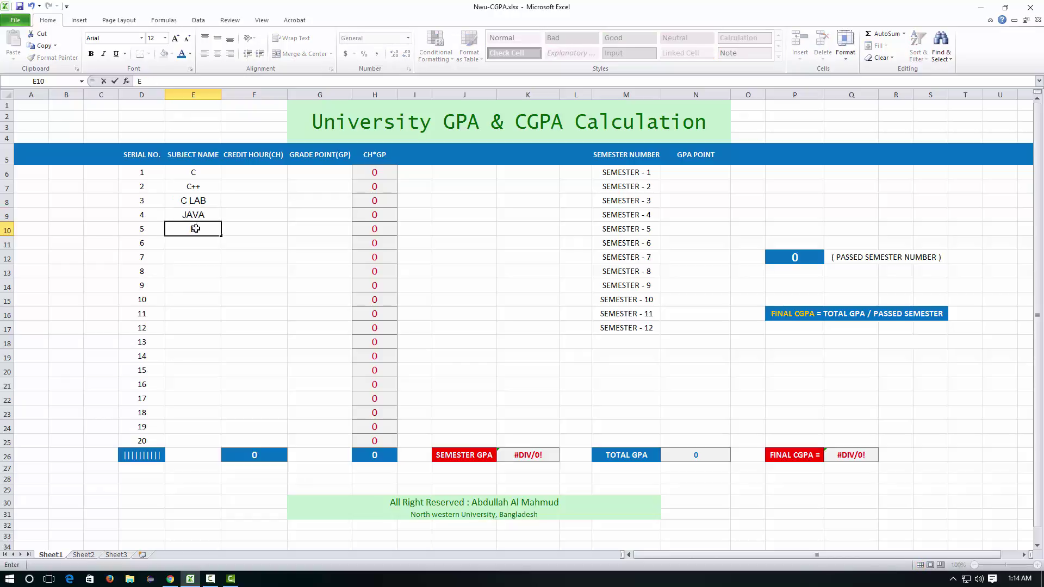
{"action": "type", "text": "NGLISH"}
{"action": "left_click", "coordinate": [195, 248]}
{"action": "type", "text": "SOCIOLOGY"}
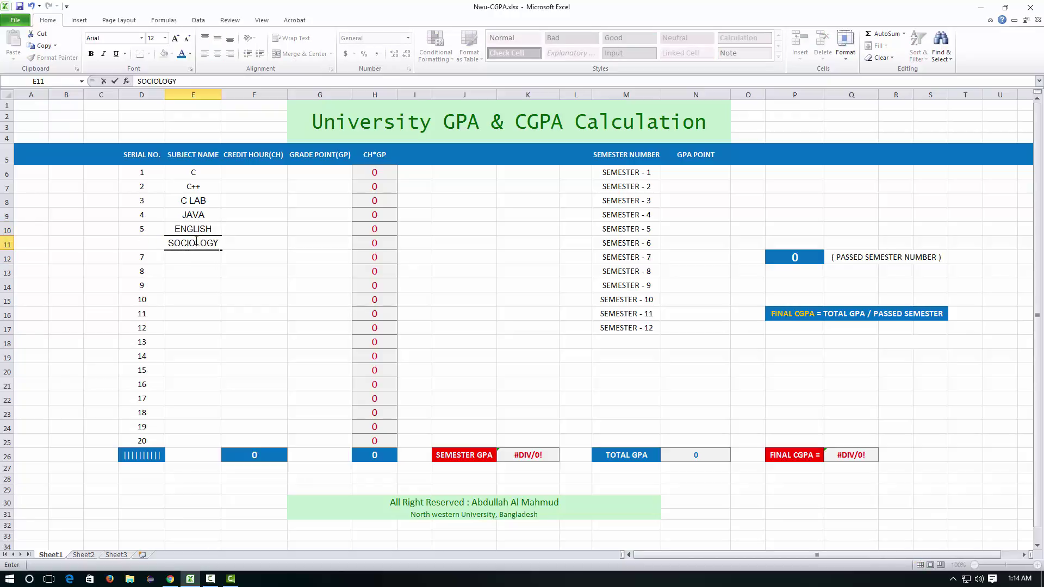
Step: Enter credit hours and grade points for C (3, 4), C++ (3, 3.25) and C LAB (1.5, 3.75)
{"action": "left_click", "coordinate": [258, 172]}
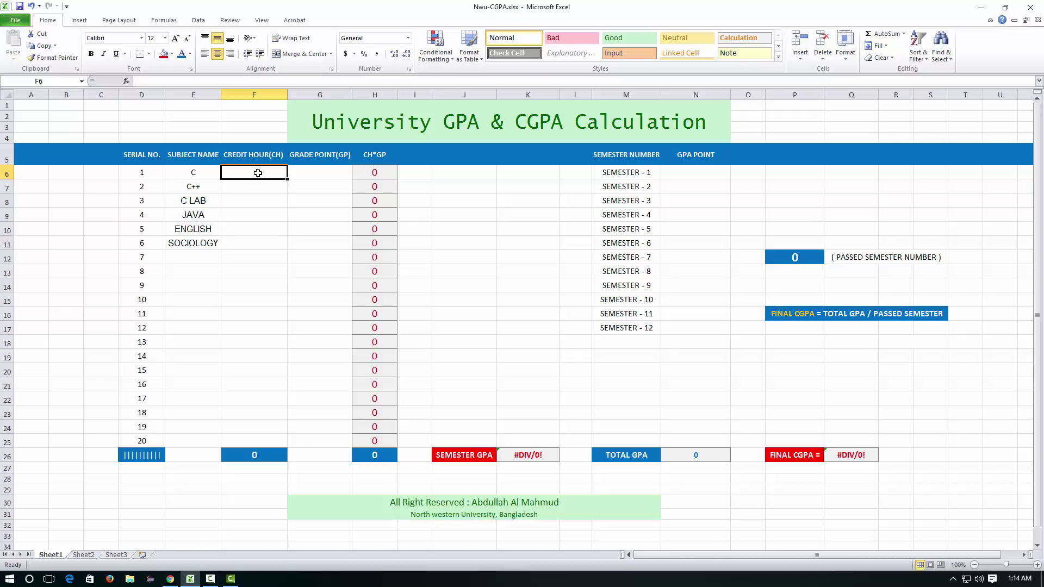
{"action": "type", "text": "3"}
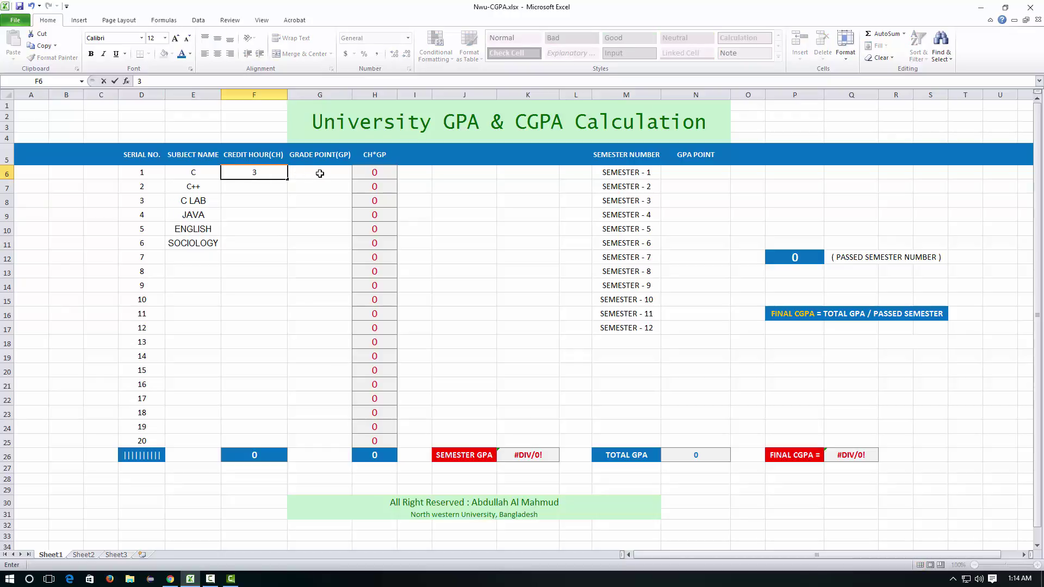
{"action": "left_click", "coordinate": [320, 173]}
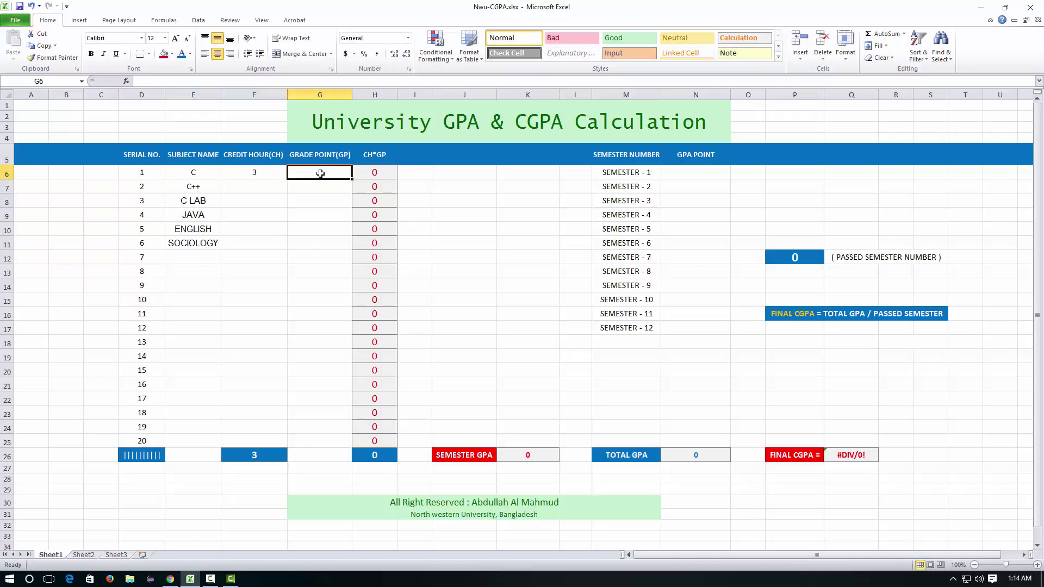
{"action": "type", "text": "4"}
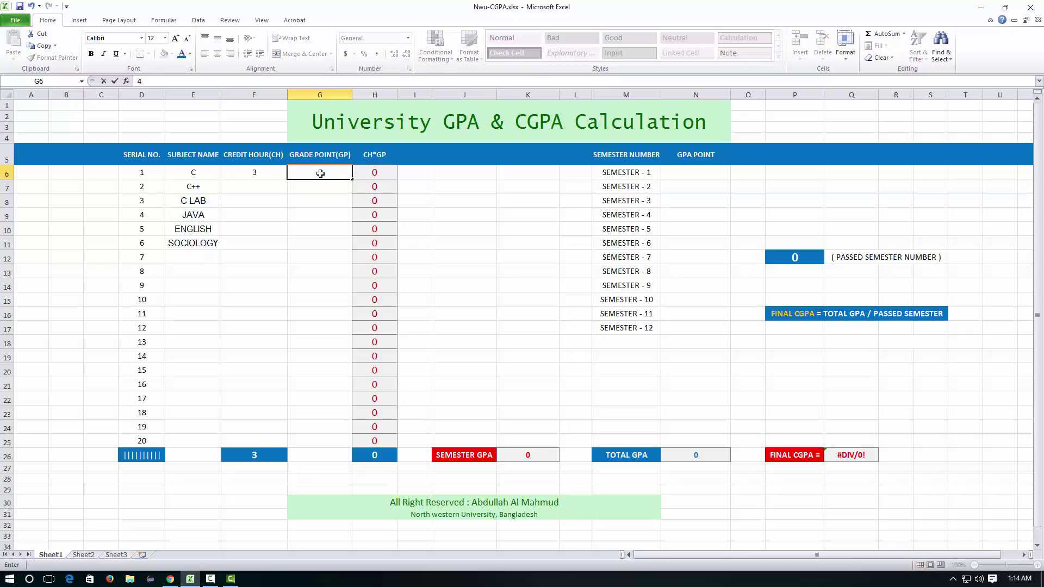
{"action": "left_click", "coordinate": [249, 186]}
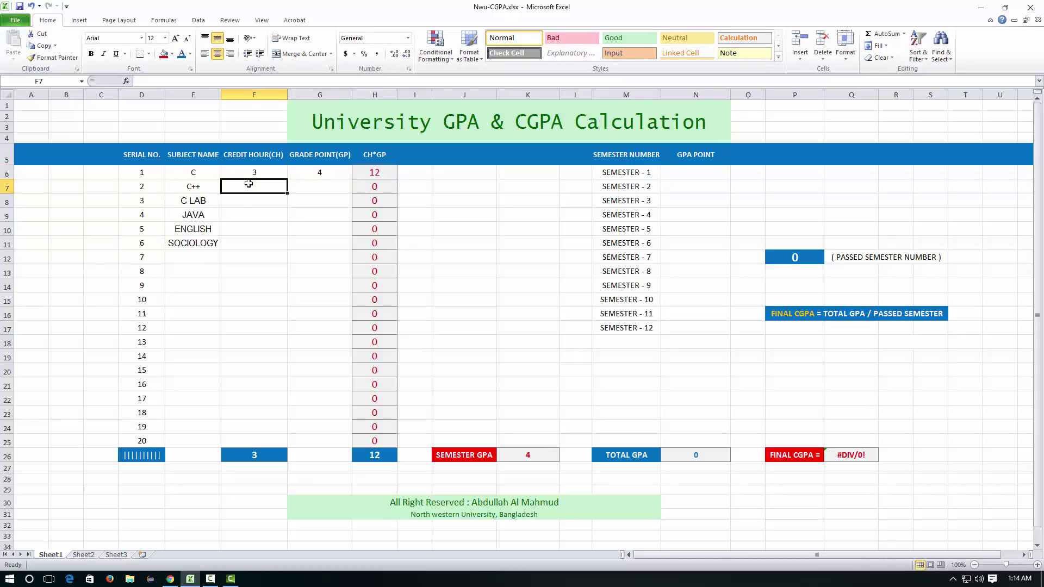
{"action": "type", "text": "3"}
{"action": "left_click", "coordinate": [324, 185]}
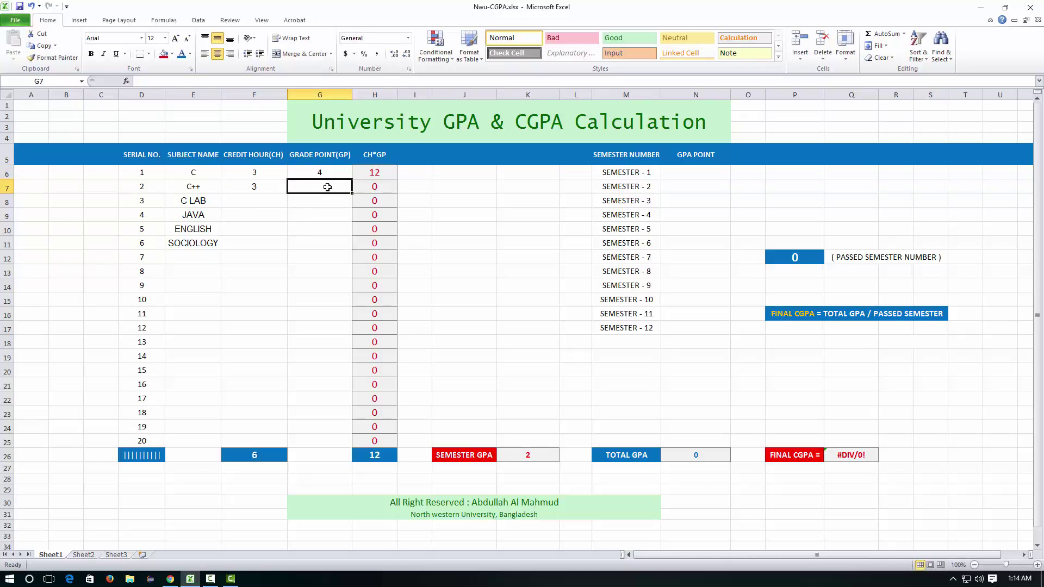
{"action": "type", "text": "3."}
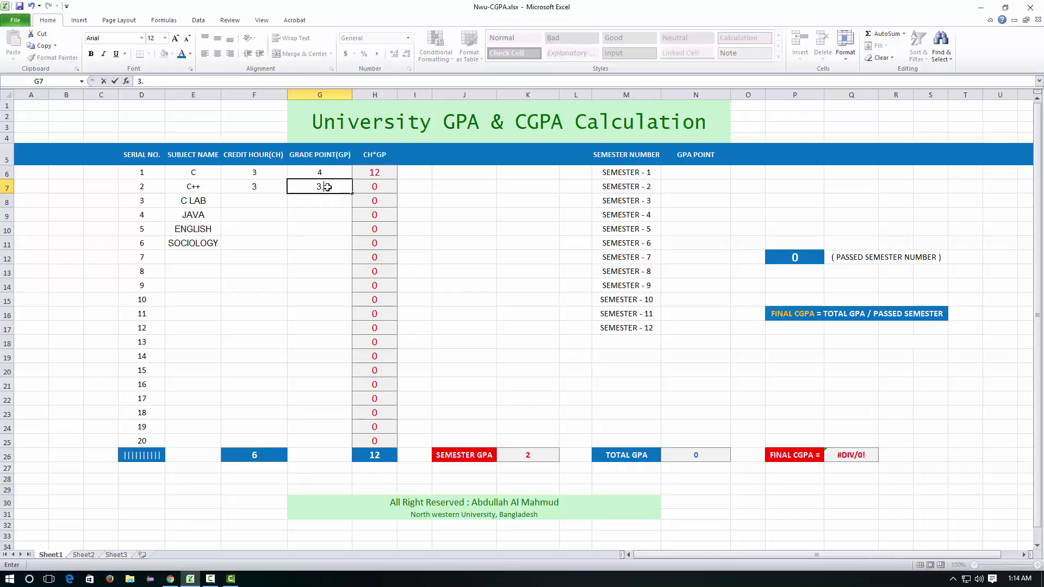
{"action": "type", "text": "25"}
{"action": "left_click", "coordinate": [270, 201]}
{"action": "type", "text": "1.5"}
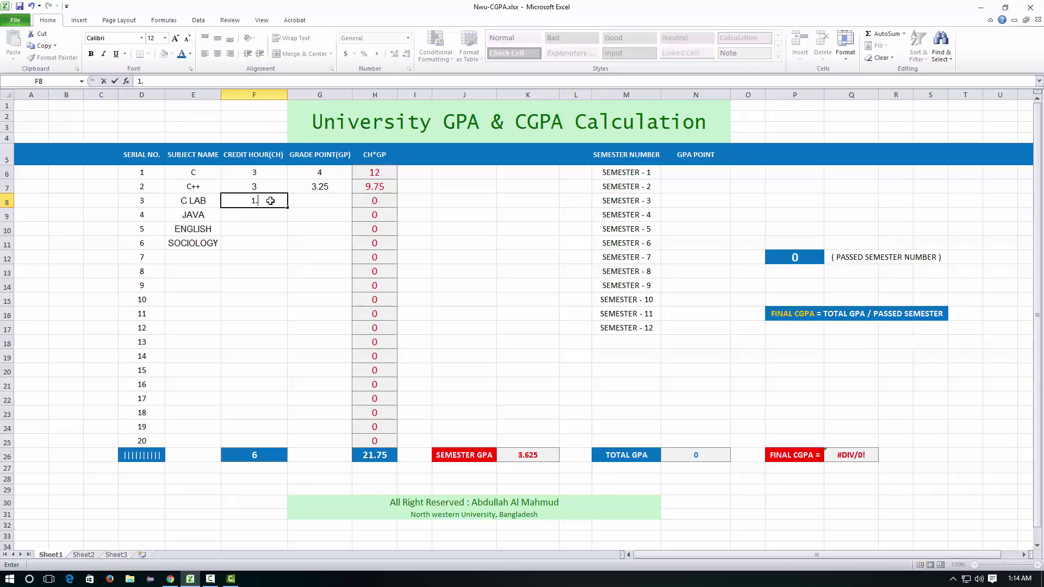
{"action": "left_click", "coordinate": [322, 200]}
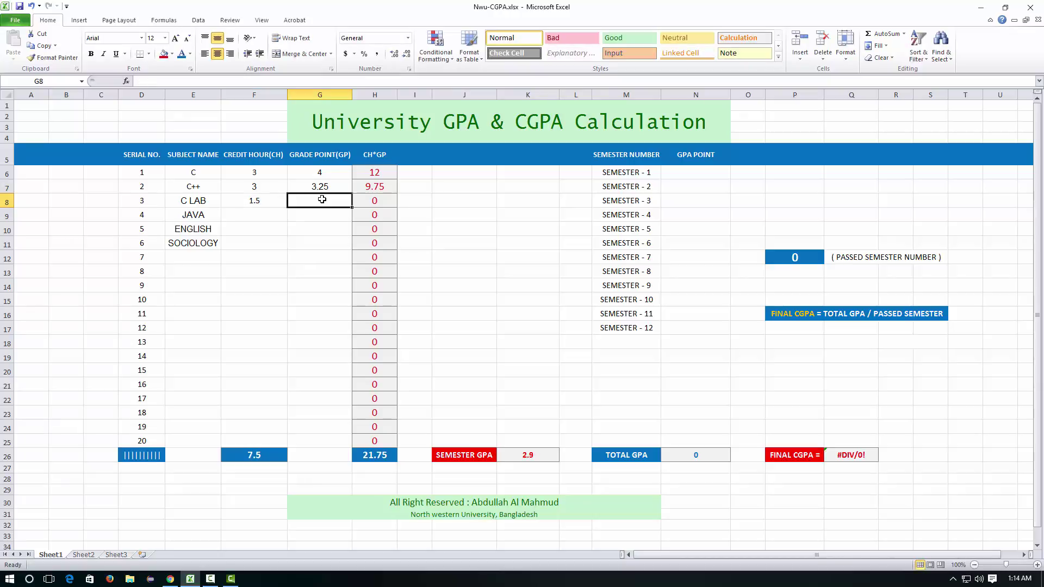
{"action": "type", "text": "3"}
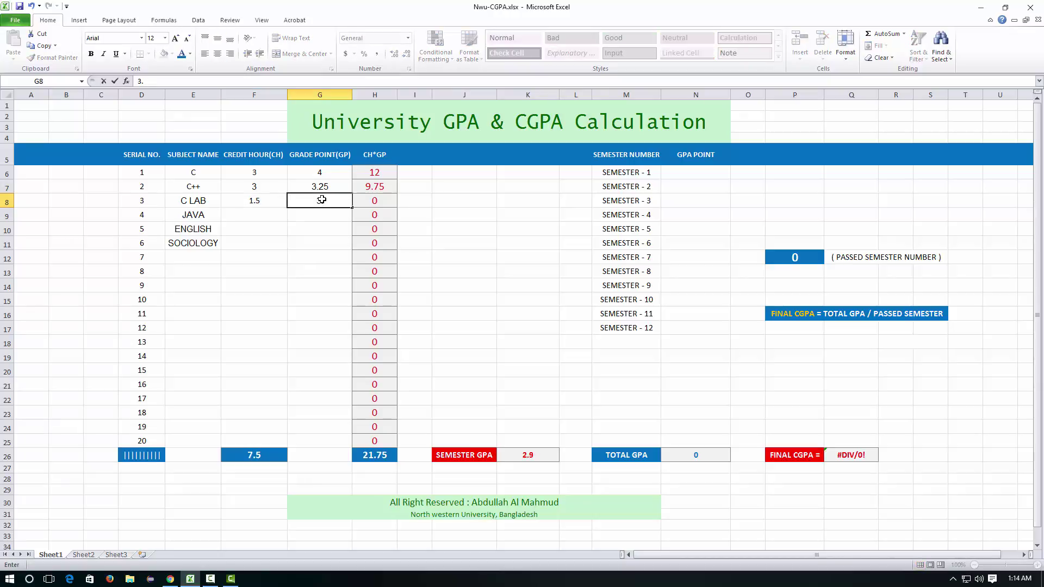
{"action": "type", "text": ".75"}
{"action": "left_click", "coordinate": [252, 218]}
Step: Enter credit hours and grade points for JAVA (3, 3), ENGLISH (1.5, 3.75) and SOCIOLOGY (1.5, 3.50)
{"action": "type", "text": "3"}
{"action": "left_click", "coordinate": [308, 215]}
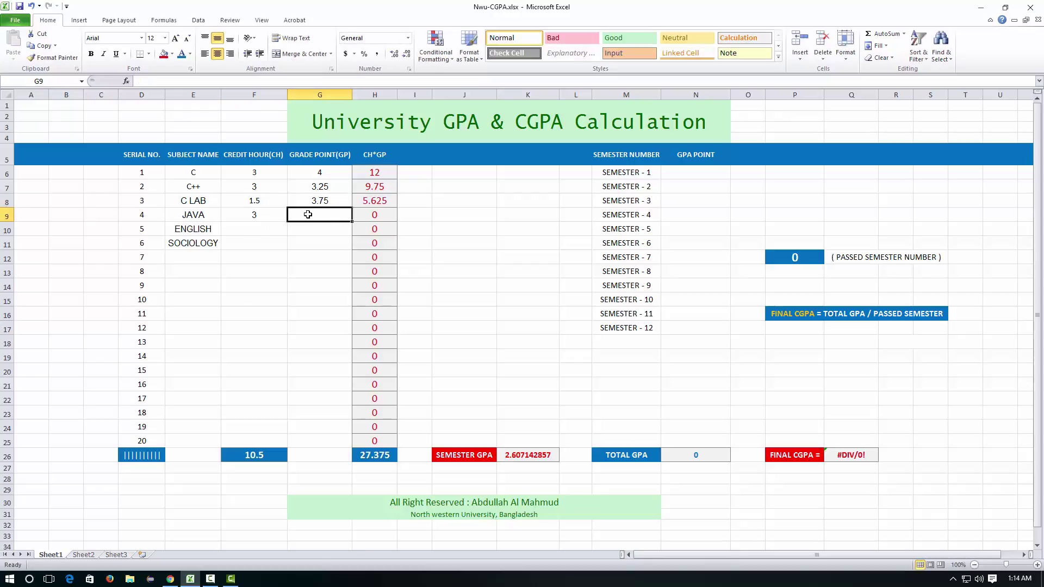
{"action": "type", "text": "3"}
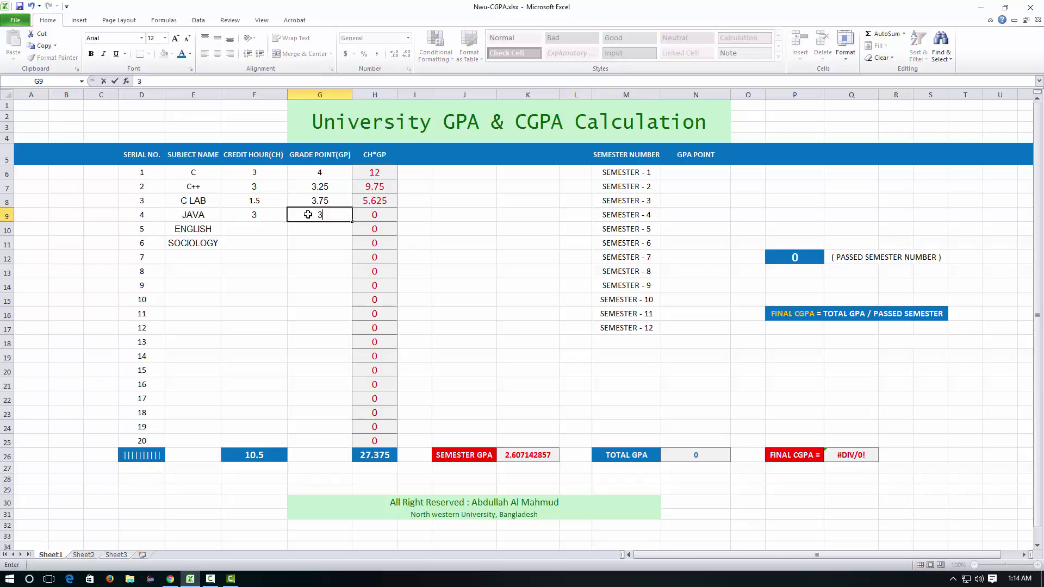
{"action": "left_click", "coordinate": [261, 229]}
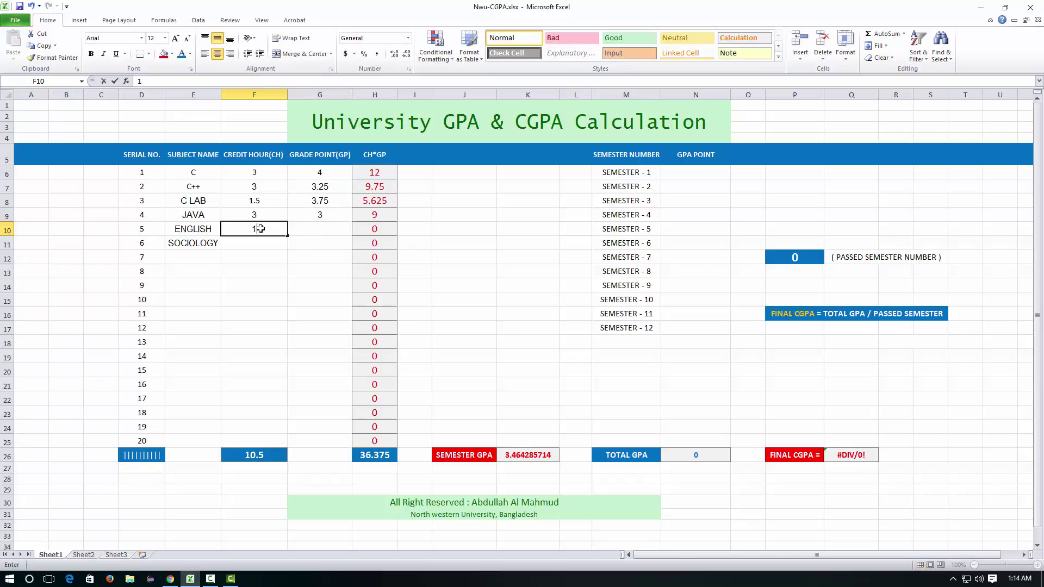
{"action": "type", "text": "1.5"}
{"action": "left_click", "coordinate": [329, 230]}
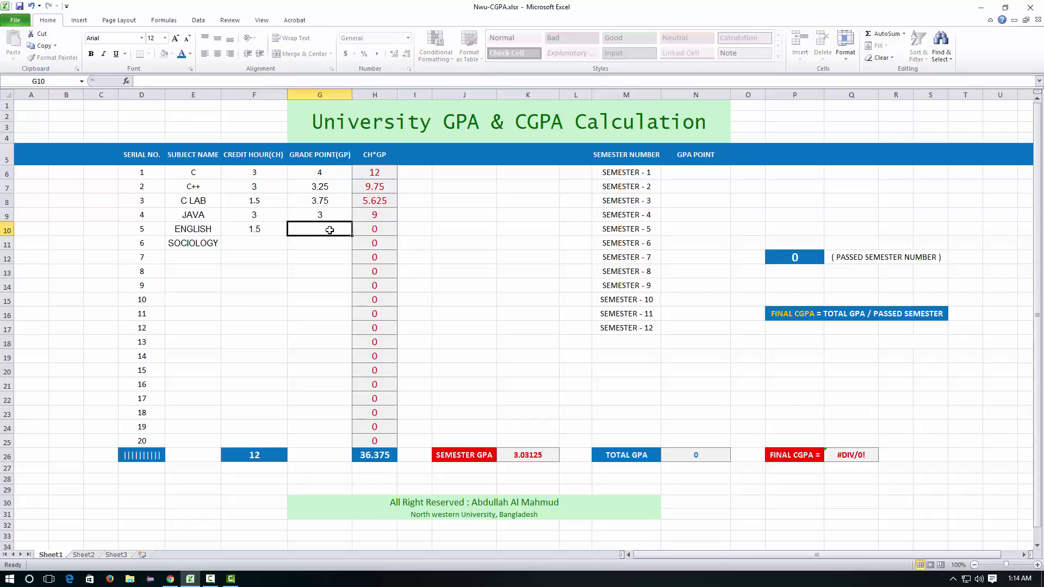
{"action": "type", "text": "3.75"}
{"action": "left_click", "coordinate": [266, 243]}
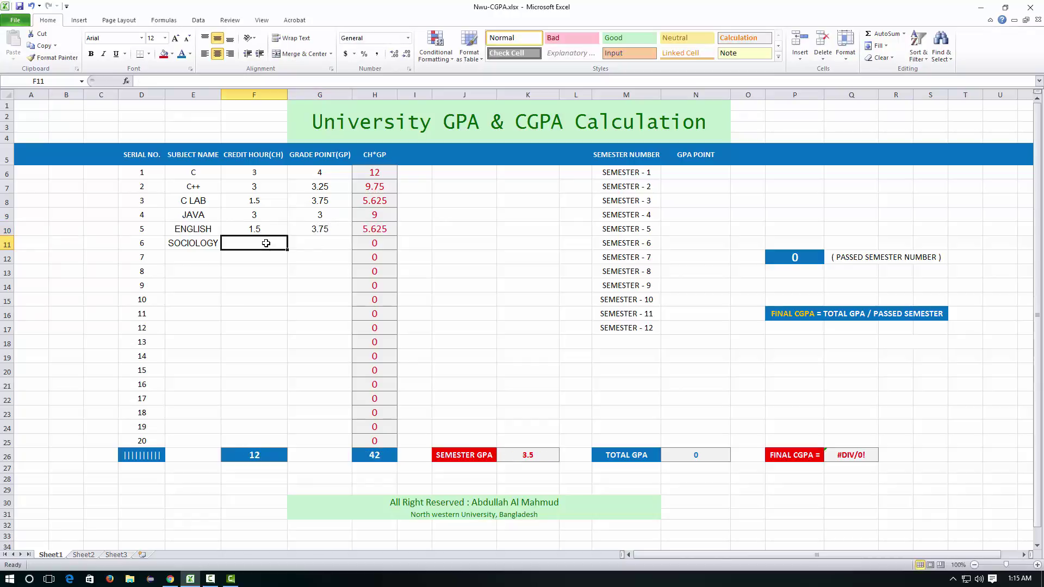
{"action": "type", "text": "1.5"}
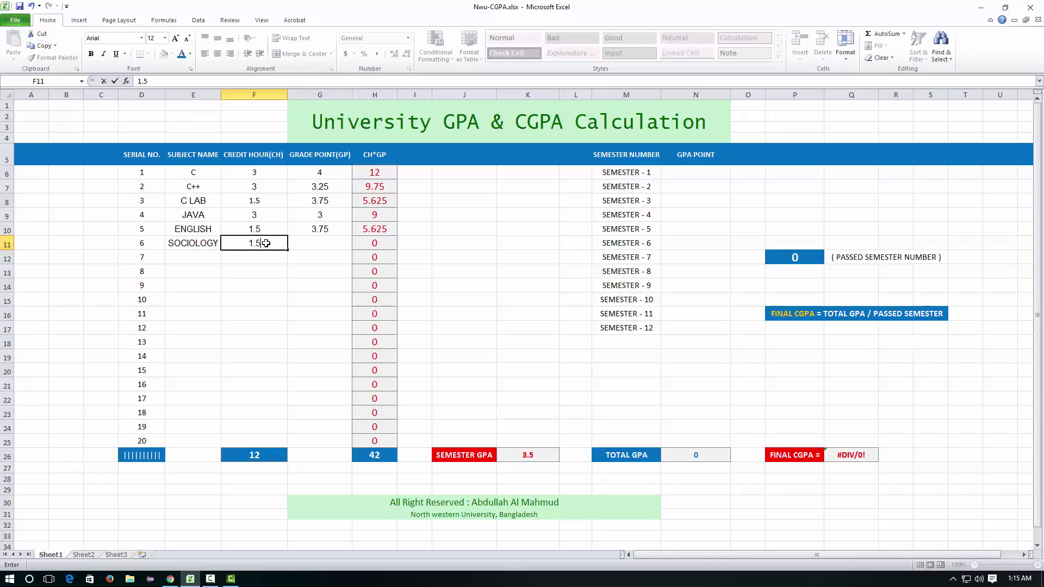
{"action": "left_click", "coordinate": [324, 246]}
{"action": "key", "text": "BackSpace"}
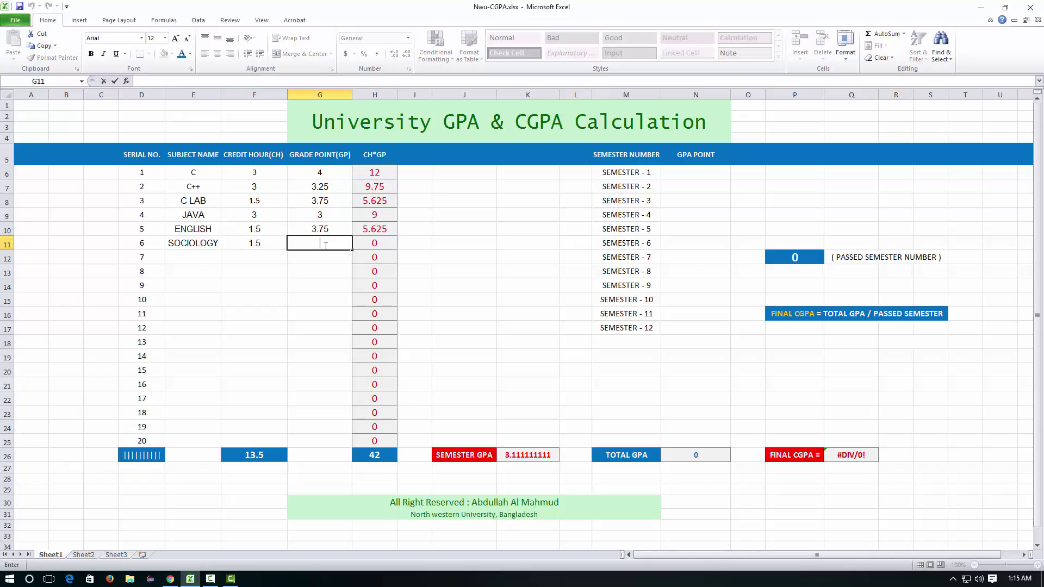
{"action": "type", "text": "3.50"}
Step: Copy the computed semester GPA of 3.5 and paste it as a value into Semester 1's GPA POINT
{"action": "left_click", "coordinate": [485, 461]}
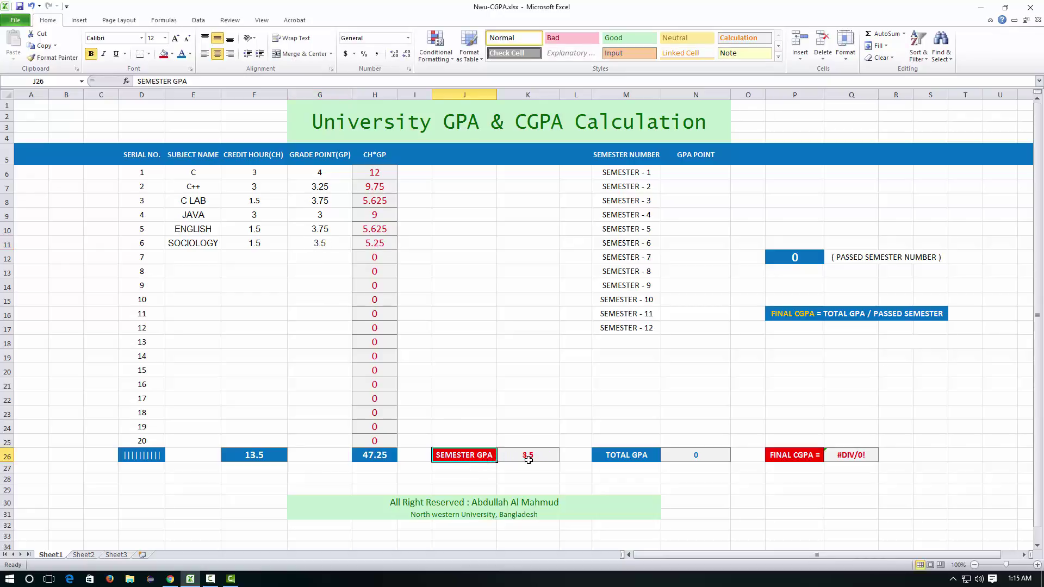
{"action": "left_click", "coordinate": [531, 457]}
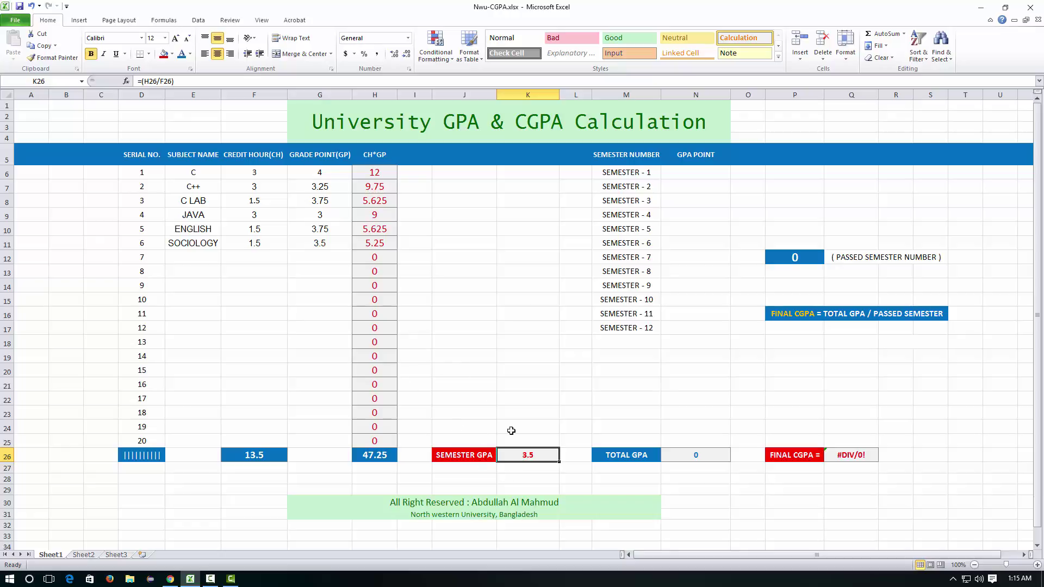
{"action": "left_click", "coordinate": [481, 455]}
{"action": "left_click", "coordinate": [509, 459]}
{"action": "right_click", "coordinate": [530, 453]}
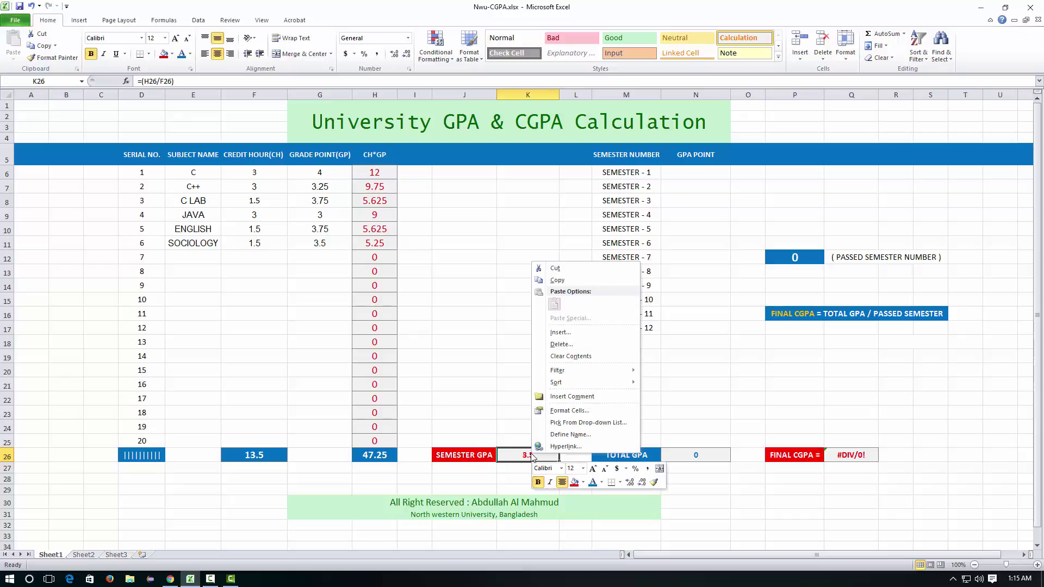
{"action": "left_click", "coordinate": [568, 280]}
{"action": "left_click", "coordinate": [686, 173]}
{"action": "right_click", "coordinate": [689, 173]}
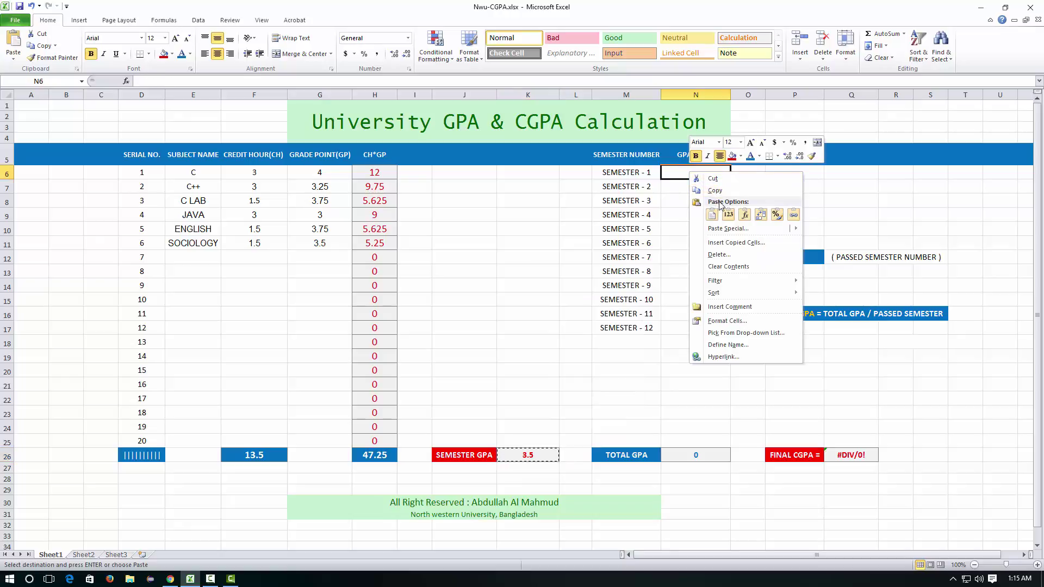
{"action": "left_click", "coordinate": [728, 215]}
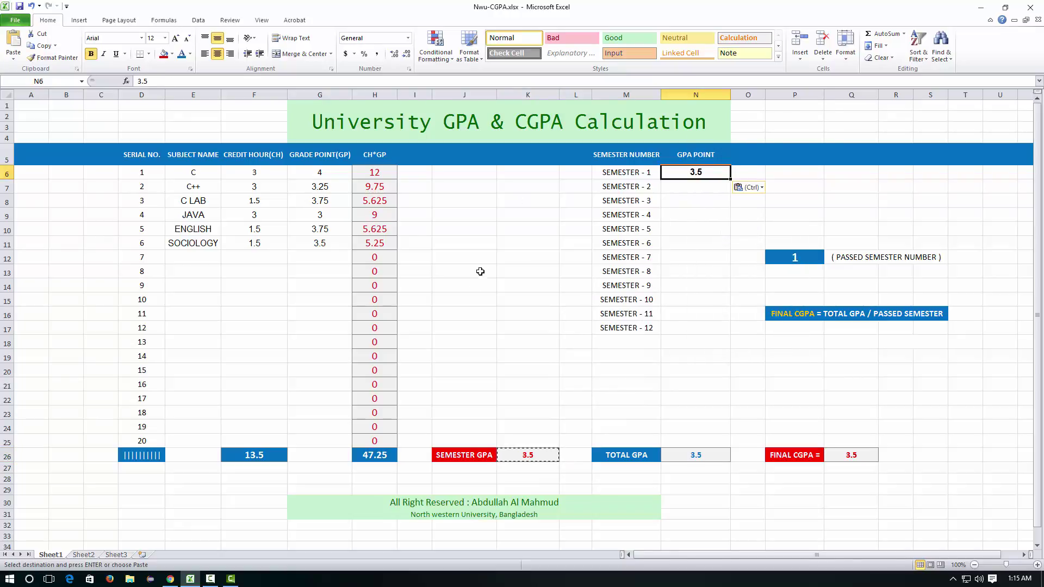
Step: Clear the first semester's subjects, credits and grades, then enter PHP and HTML
{"action": "left_click_drag", "start_coordinate": [312, 245], "coordinate": [200, 184]}
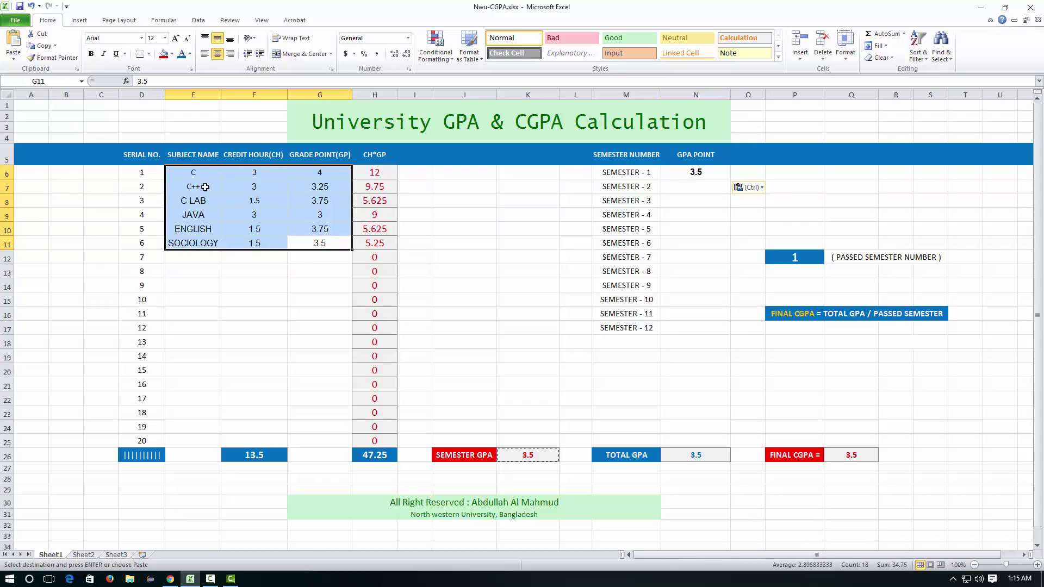
{"action": "key", "text": "Delete"}
{"action": "left_click", "coordinate": [193, 172]}
{"action": "key", "text": "BackSpace"}
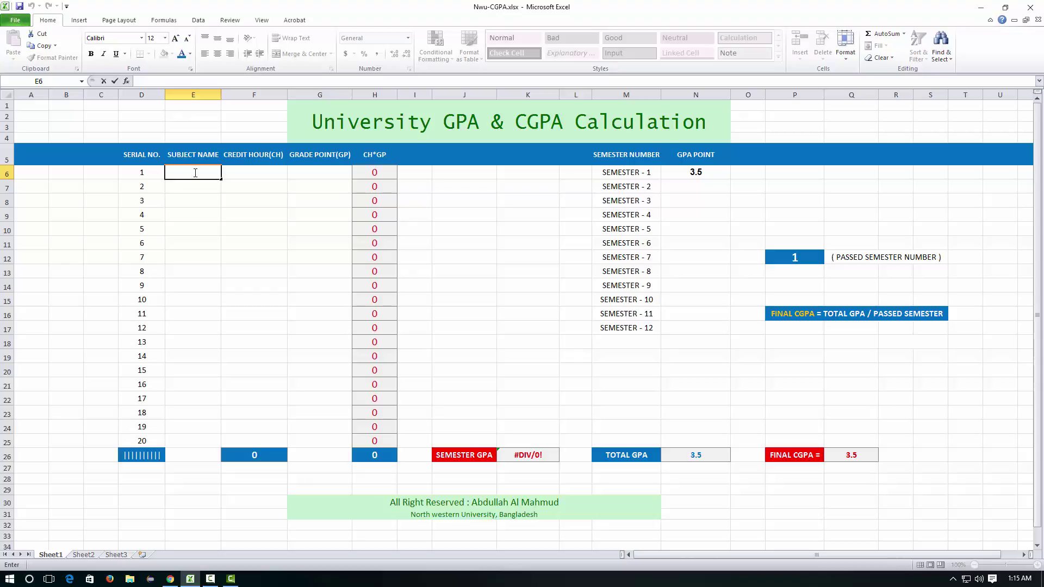
{"action": "type", "text": "HP"}
{"action": "left_click", "coordinate": [192, 186]}
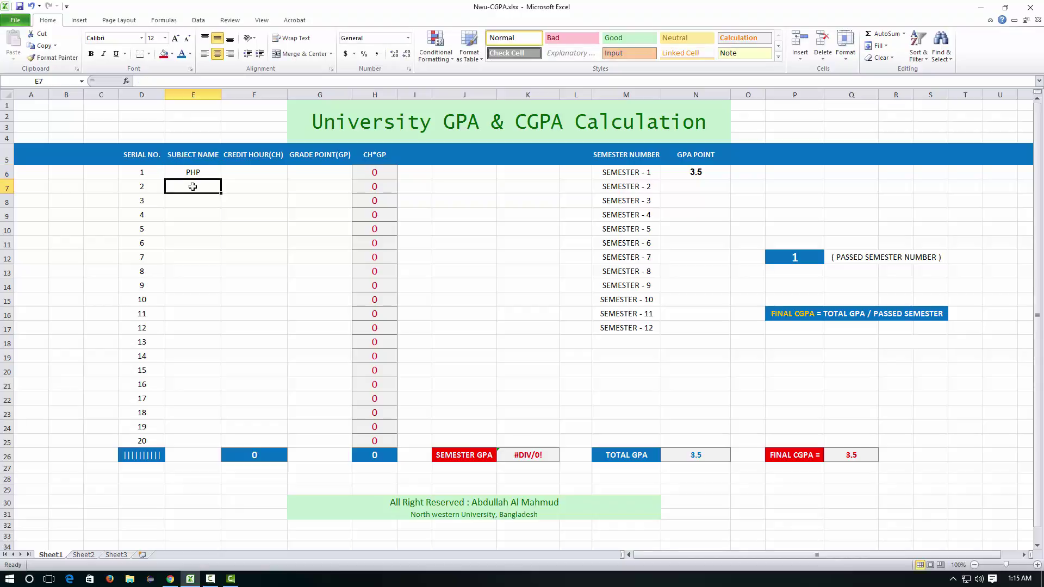
{"action": "type", "text": "HTML"}
{"action": "left_click", "coordinate": [197, 200]}
Step: Add CSS, EEE and ME as the remaining second-semester subjects
{"action": "type", "text": "CSS"}
{"action": "left_click", "coordinate": [198, 212]}
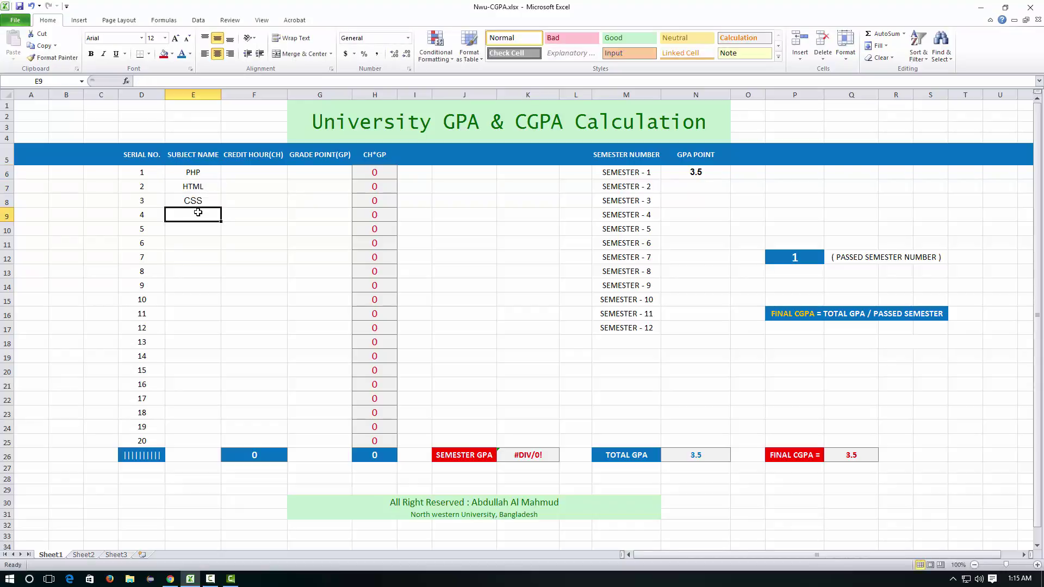
{"action": "type", "text": "EEE"}
{"action": "left_click", "coordinate": [197, 226]}
{"action": "type", "text": "ME"}
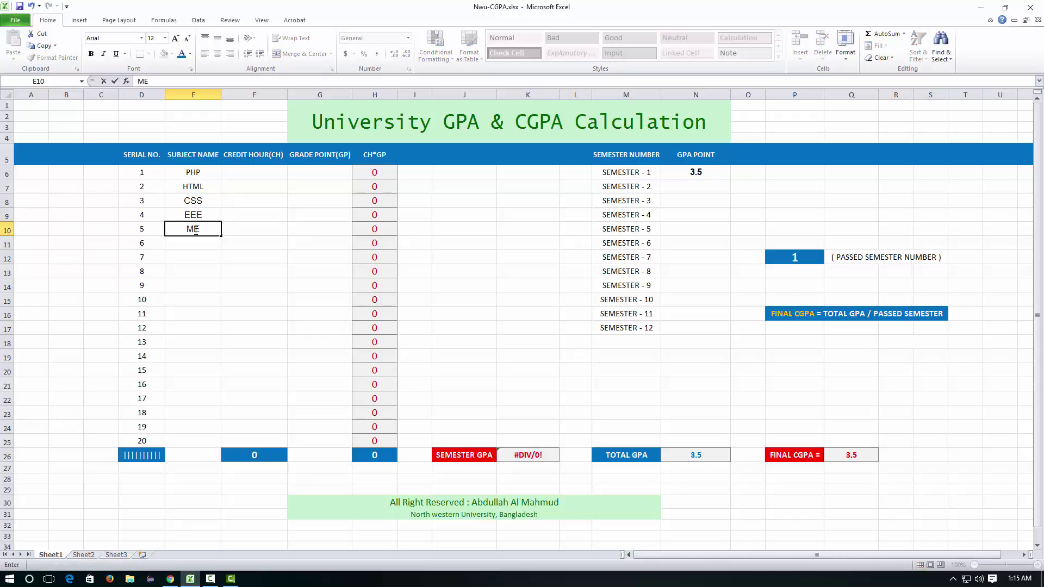
{"action": "left_click", "coordinate": [251, 172]}
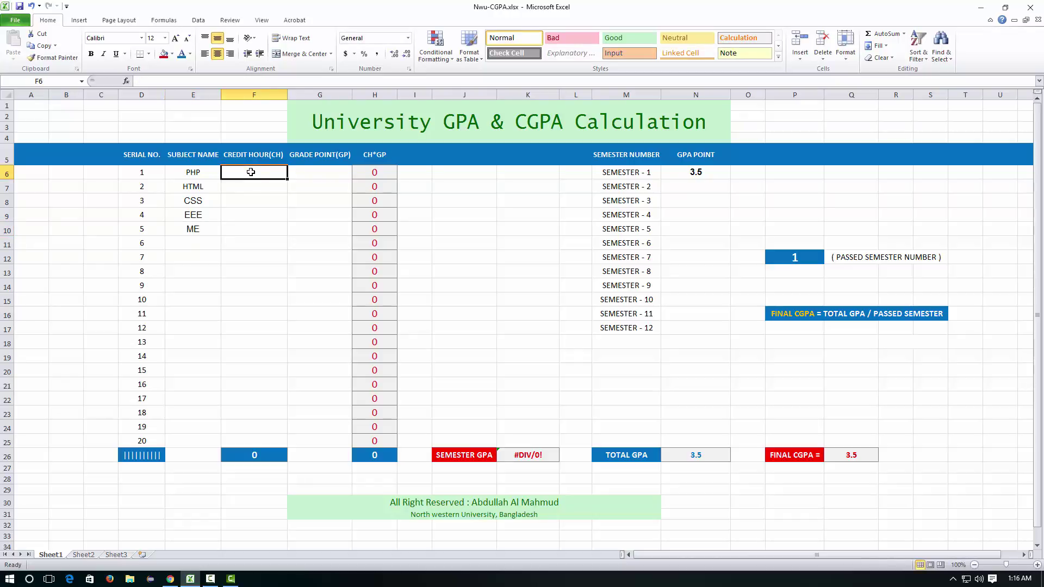
Step: Enter credit hours and grade points for PHP (3, 3.5) and HTML (3, 4)
{"action": "type", "text": "3"}
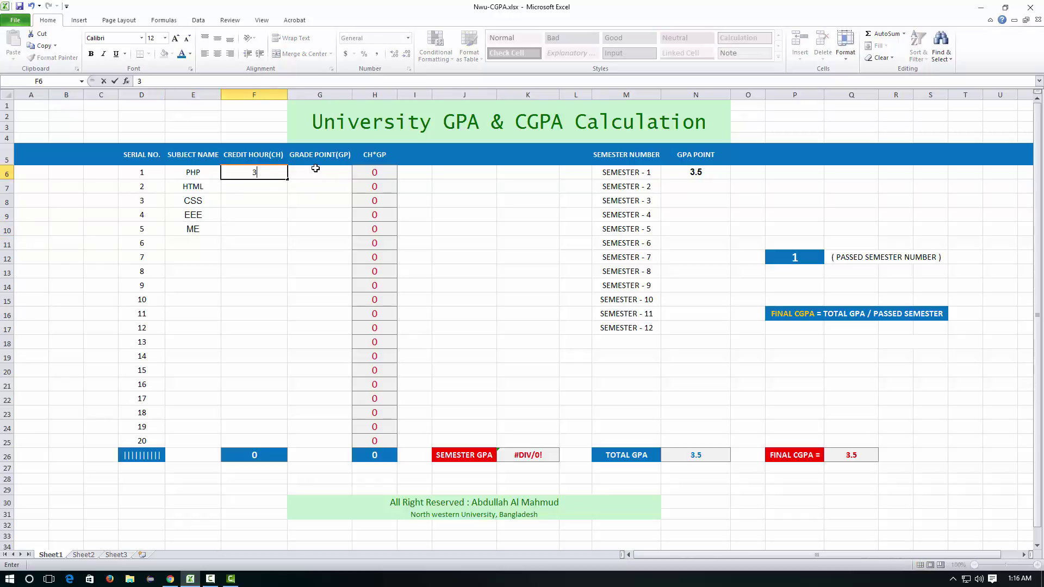
{"action": "left_click", "coordinate": [317, 170]}
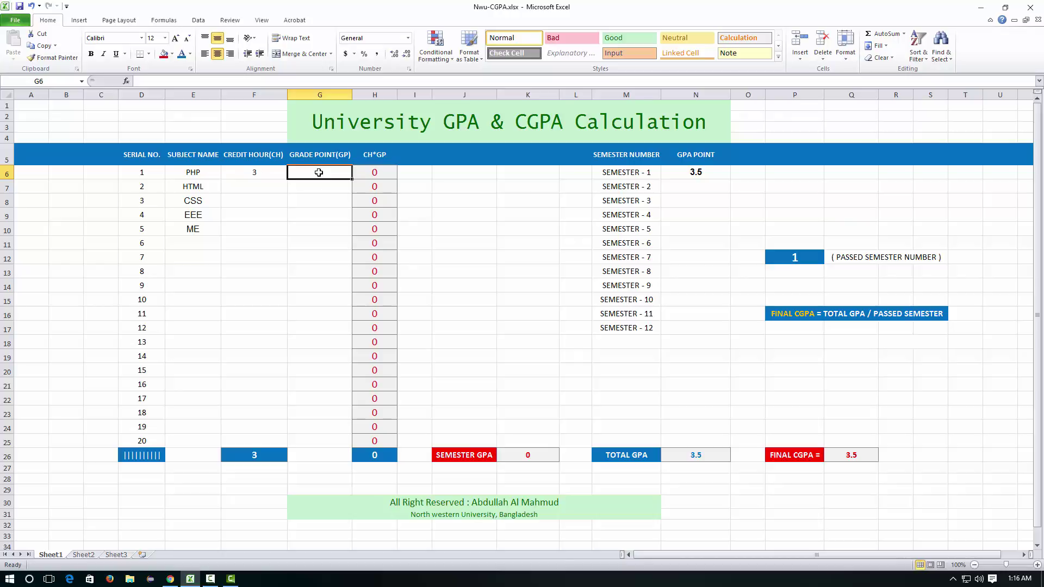
{"action": "type", "text": "3.5"}
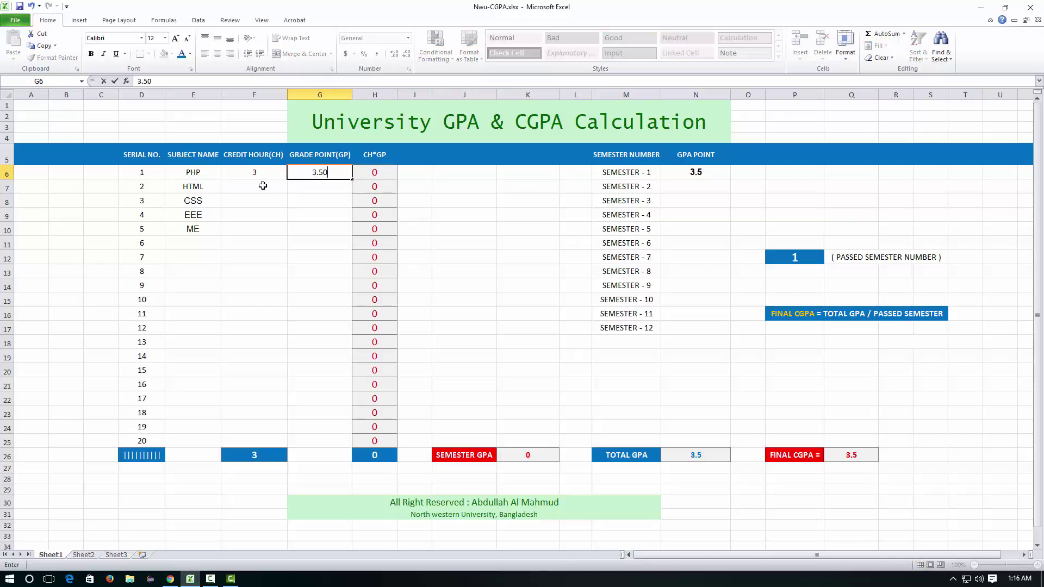
{"action": "left_click", "coordinate": [256, 185]}
{"action": "type", "text": "3"}
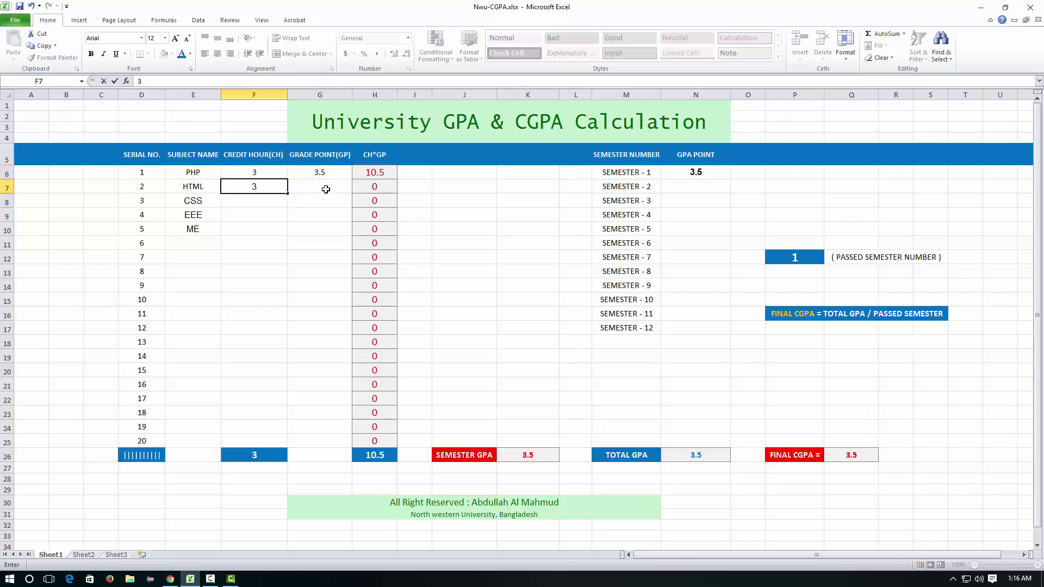
{"action": "left_click", "coordinate": [325, 188]}
{"action": "type", "text": "4"}
{"action": "left_click", "coordinate": [259, 202]}
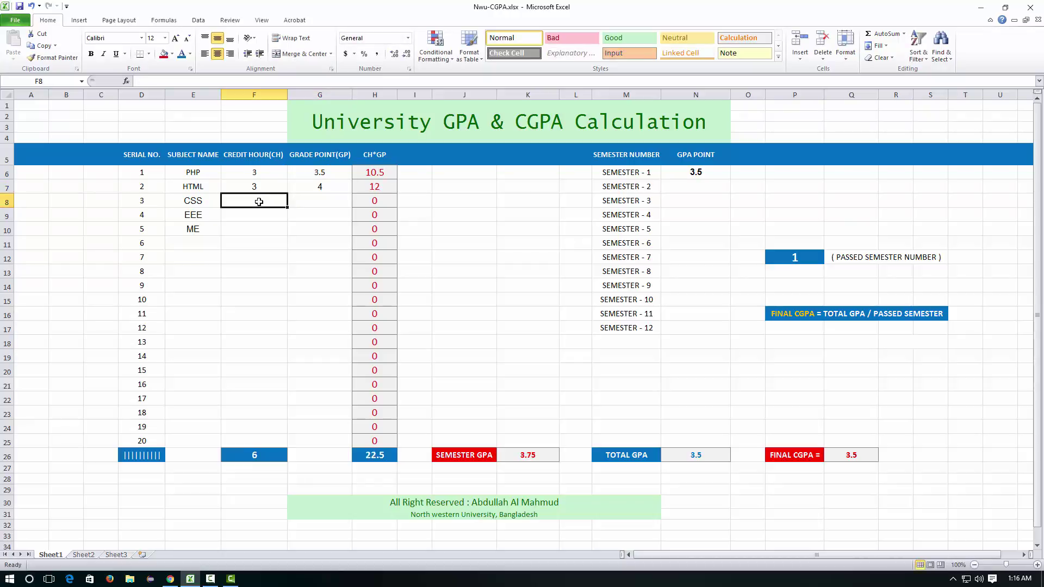
Step: Enter credit hours and grade points for CSS (3, 3.25), EEE (1.5, 3.50) and ME (3, 2.75)
{"action": "type", "text": "3"}
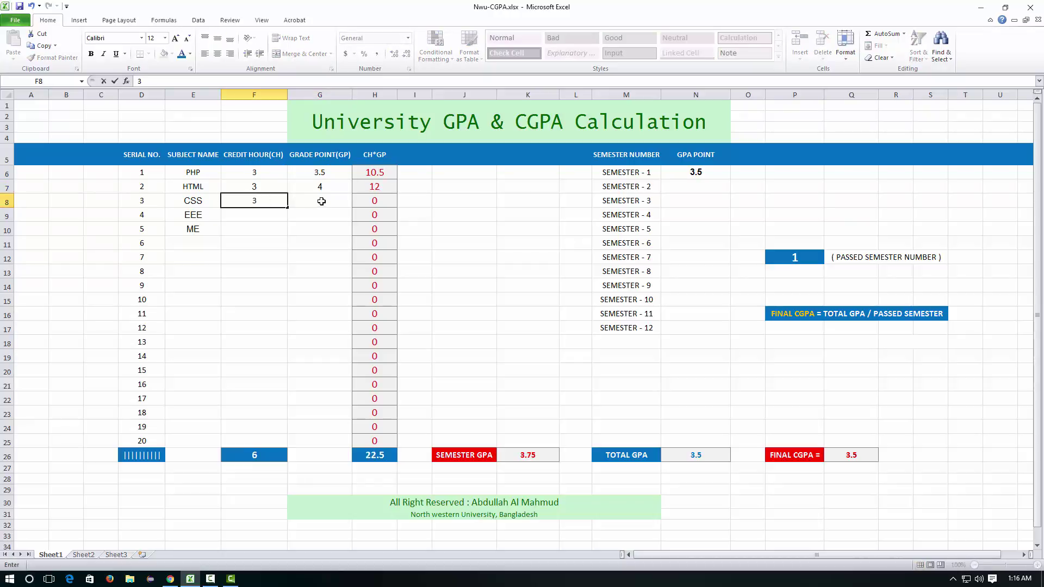
{"action": "left_click", "coordinate": [321, 201]}
{"action": "type", "text": "3.25"}
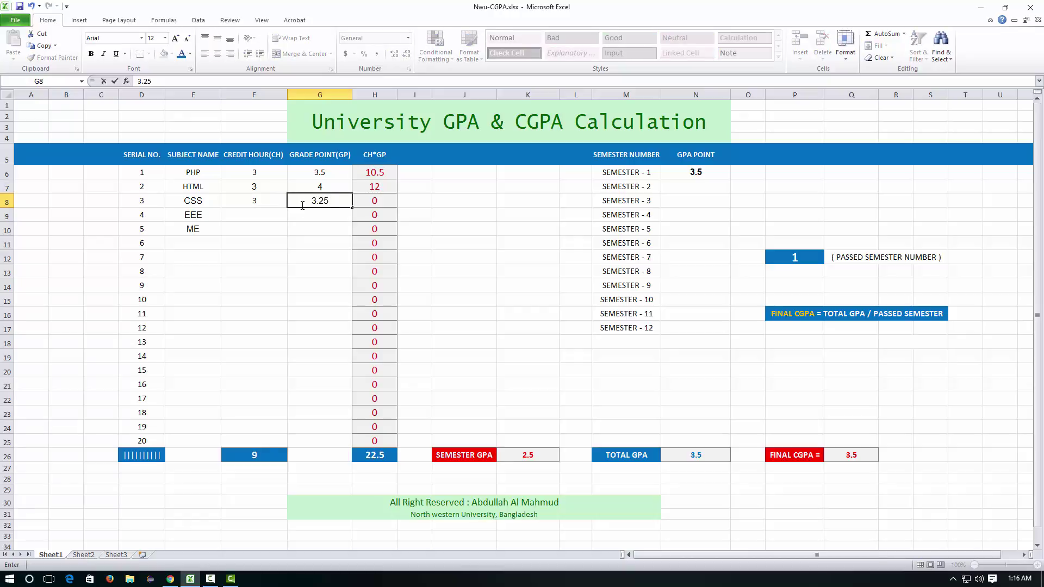
{"action": "left_click", "coordinate": [256, 217]}
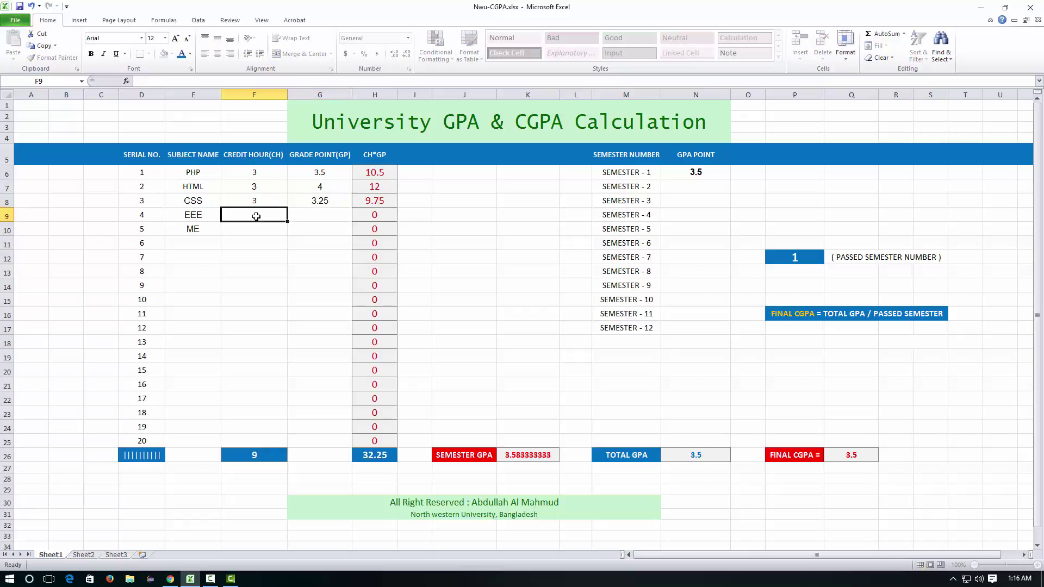
{"action": "type", "text": "1.5"}
{"action": "left_click", "coordinate": [314, 216]}
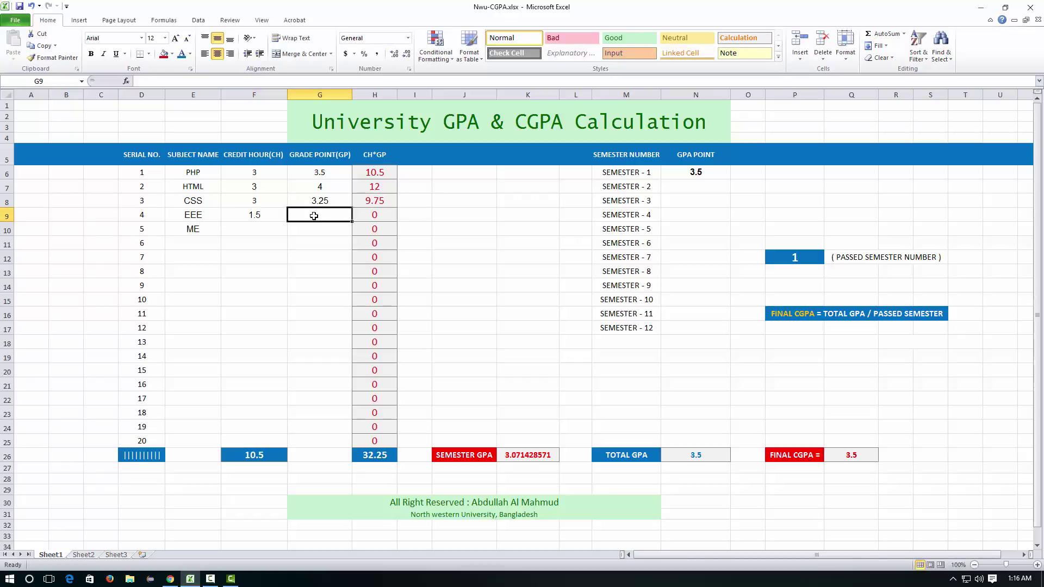
{"action": "type", "text": "3."}
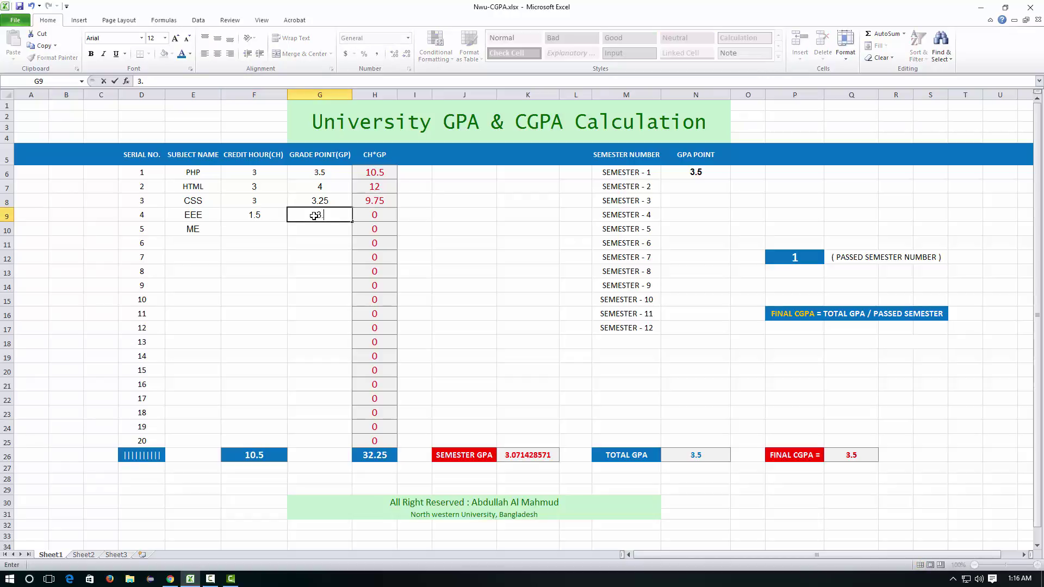
{"action": "type", "text": "50"}
{"action": "left_click", "coordinate": [242, 230]}
{"action": "type", "text": "3"}
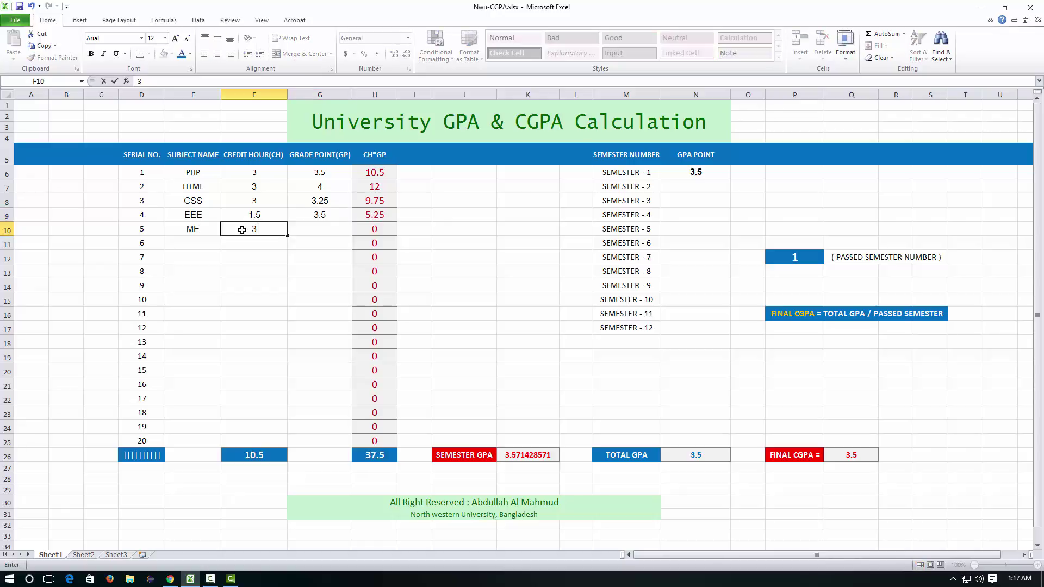
{"action": "left_click", "coordinate": [308, 229]}
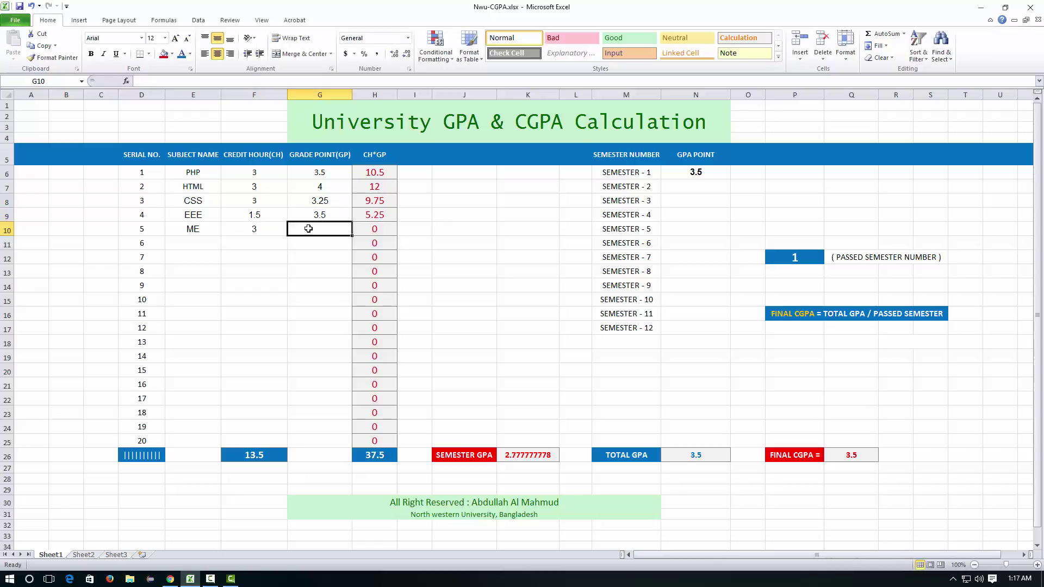
{"action": "type", "text": "2.75"}
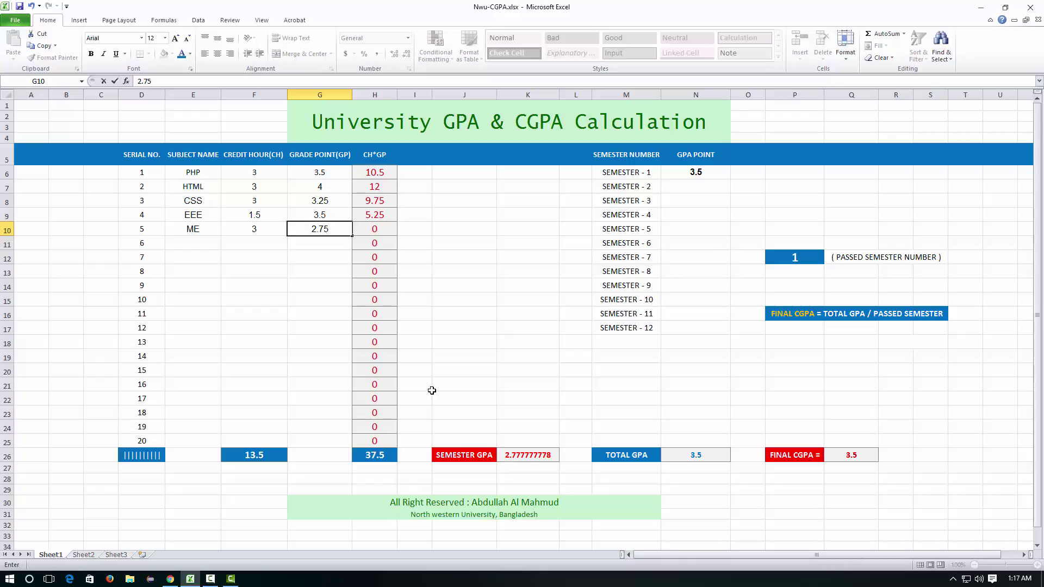
{"action": "left_click", "coordinate": [484, 454]}
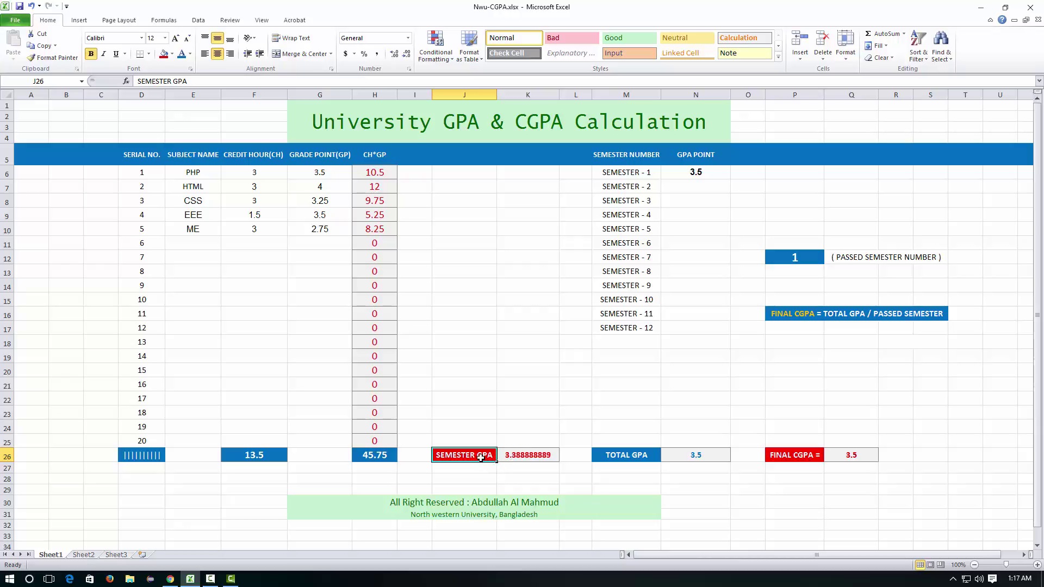
Step: Copy the semester GPA 3.388888889 and paste it as a value into Semester - 2's GPA point
{"action": "left_click", "coordinate": [520, 455]}
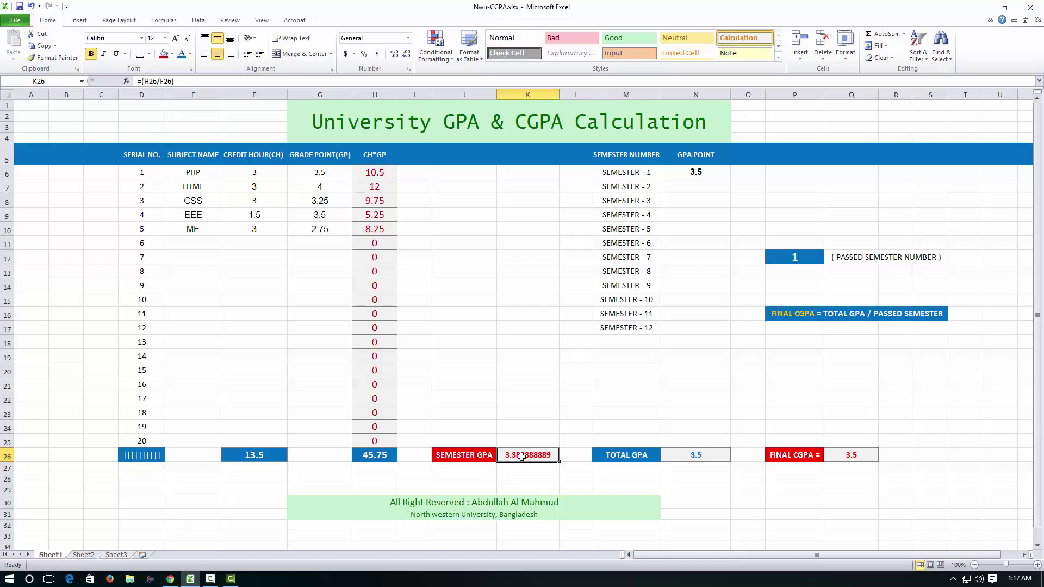
{"action": "right_click", "coordinate": [521, 457]}
{"action": "left_click", "coordinate": [544, 283]}
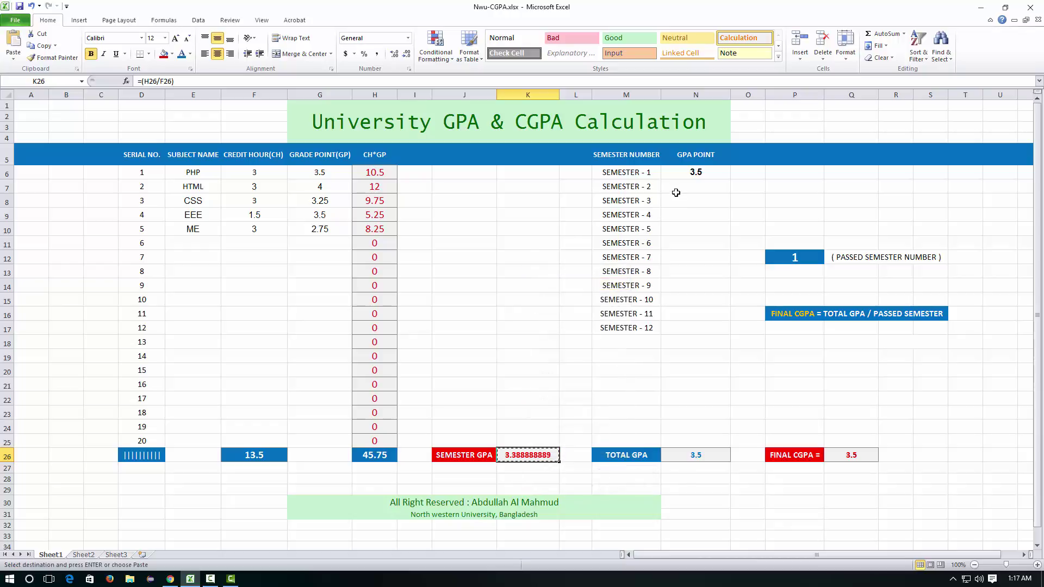
{"action": "left_click", "coordinate": [677, 190]}
{"action": "right_click", "coordinate": [680, 186]}
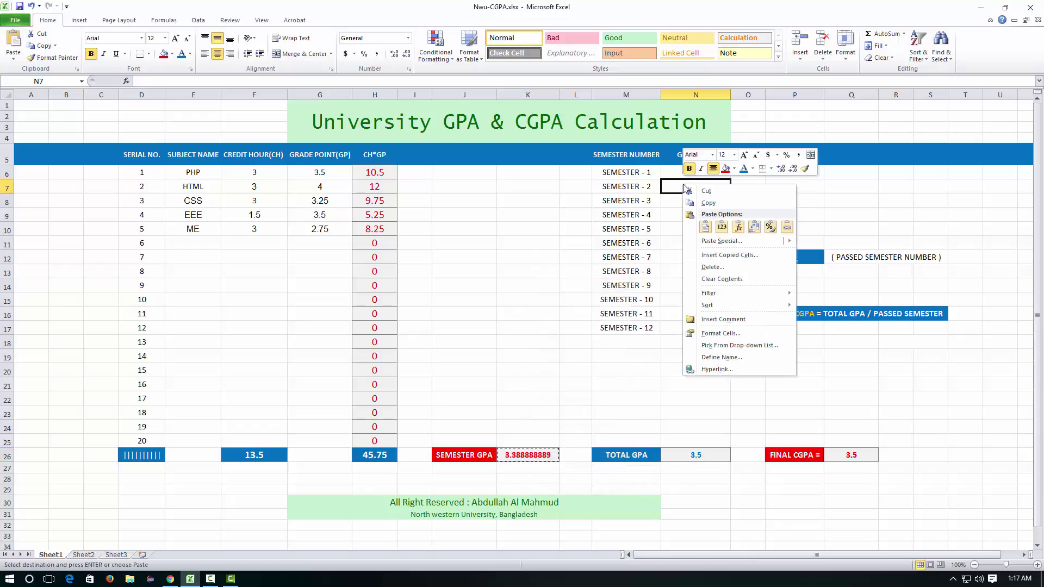
{"action": "left_click", "coordinate": [722, 227]}
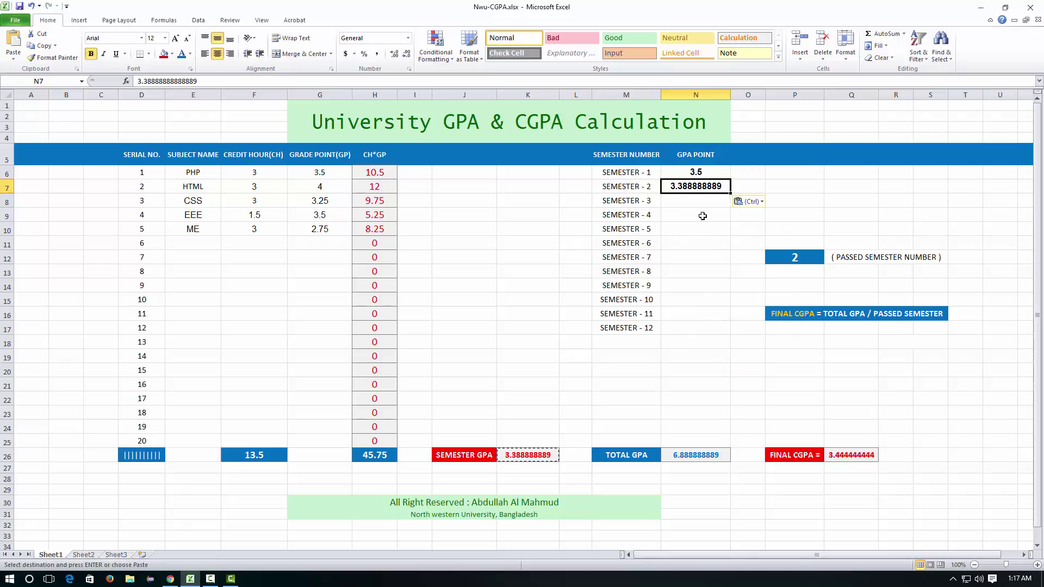
Step: Check the passed semester count and the Semester - 1 and Semester - 2 GPA points
{"action": "left_click", "coordinate": [796, 257]}
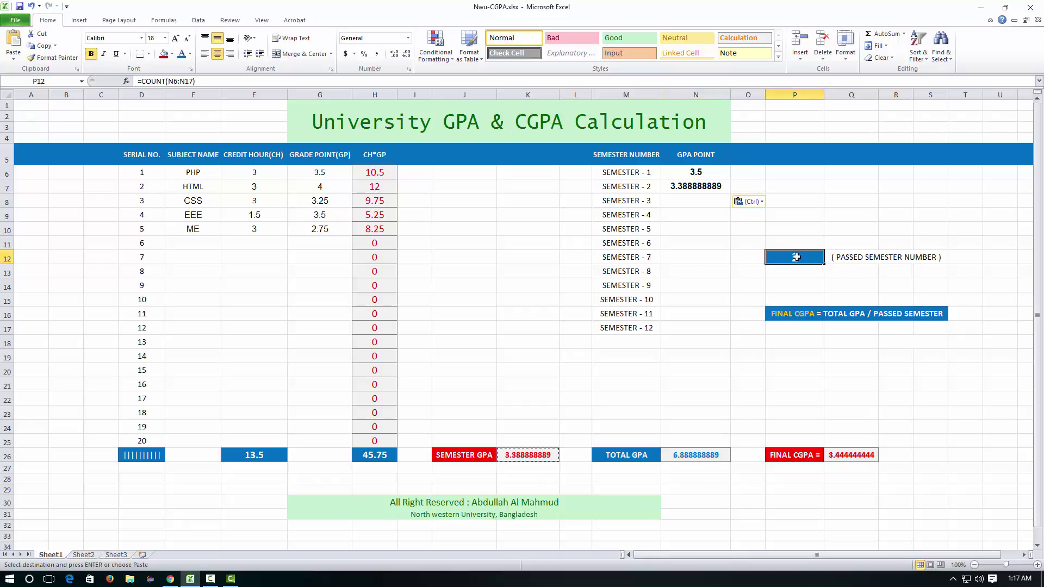
{"action": "left_click", "coordinate": [710, 174]}
{"action": "left_click", "coordinate": [710, 187]}
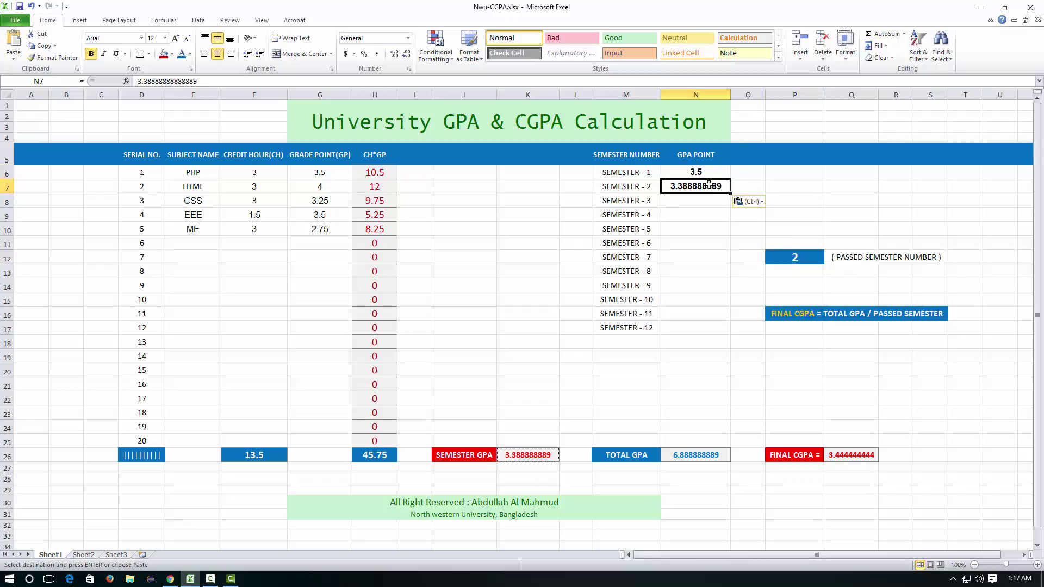
{"action": "left_click", "coordinate": [709, 174]}
{"action": "left_click", "coordinate": [709, 187]}
{"action": "left_click", "coordinate": [710, 172]}
{"action": "left_click", "coordinate": [706, 187]}
{"action": "left_click", "coordinate": [813, 457]}
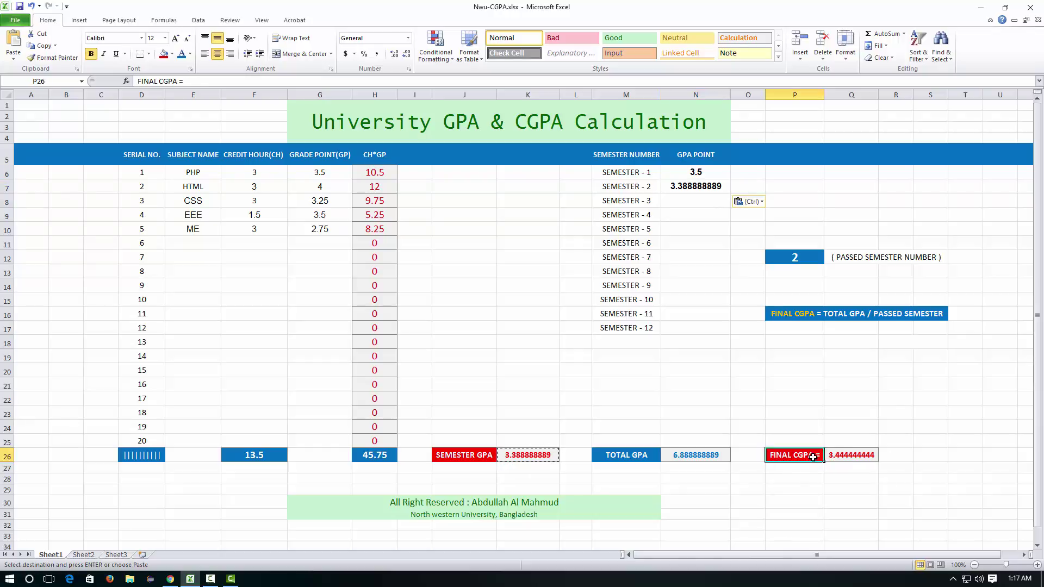
{"action": "left_click", "coordinate": [853, 456]}
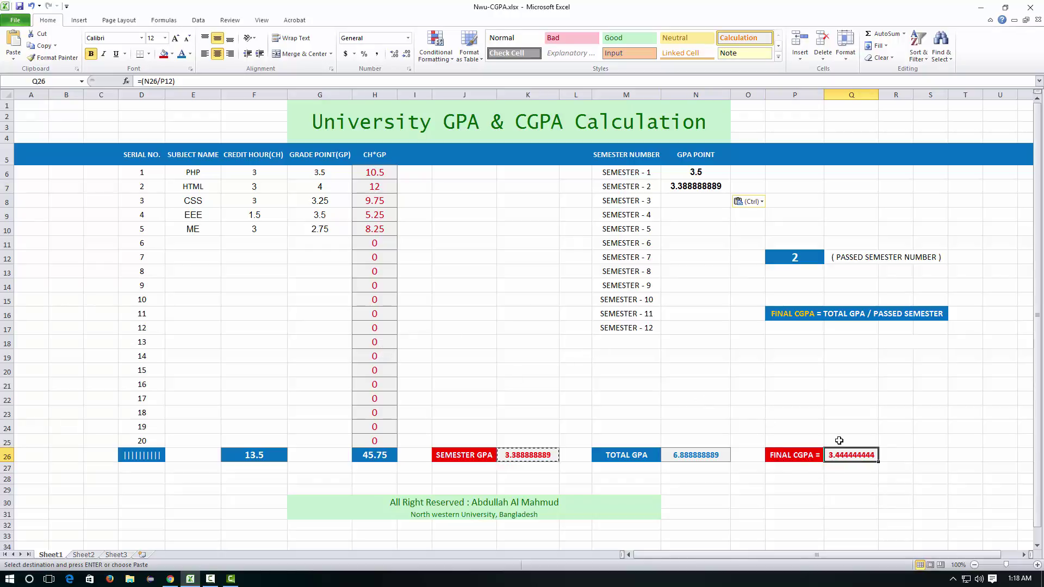
{"action": "left_click", "coordinate": [225, 192]}
{"action": "left_click", "coordinate": [196, 227]}
{"action": "left_click", "coordinate": [264, 229]}
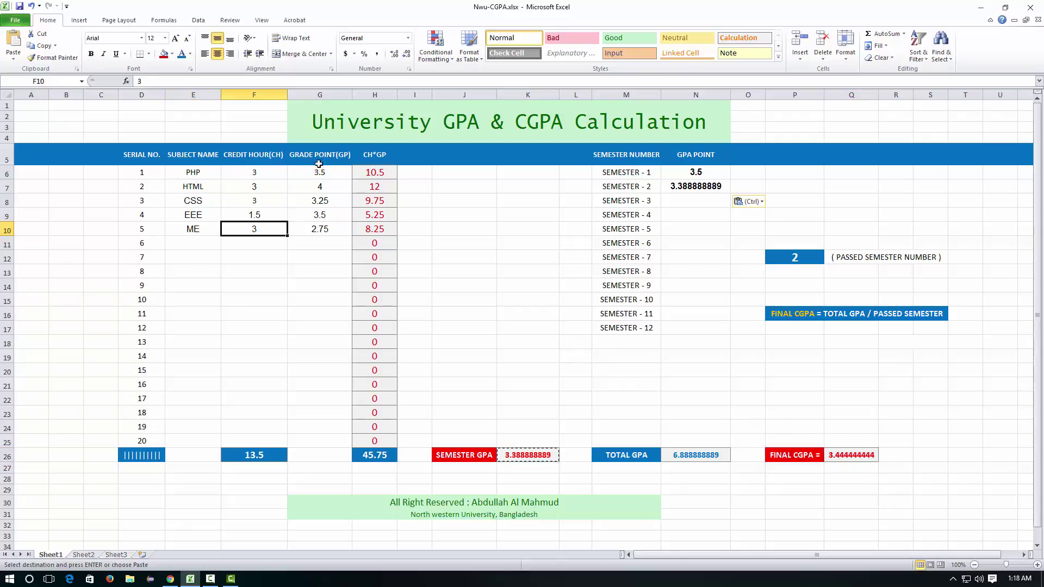
{"action": "left_click", "coordinate": [335, 233]}
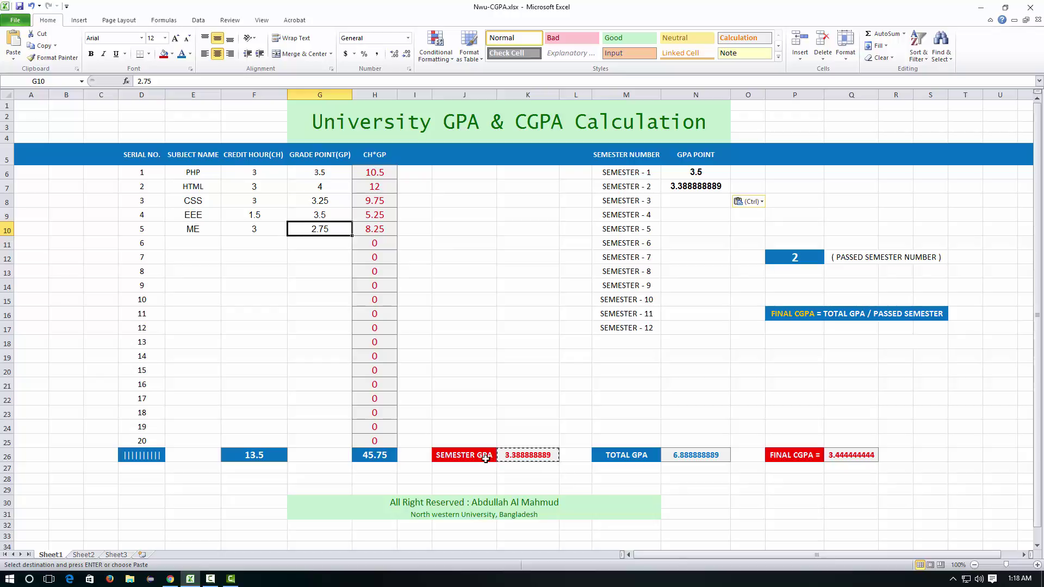